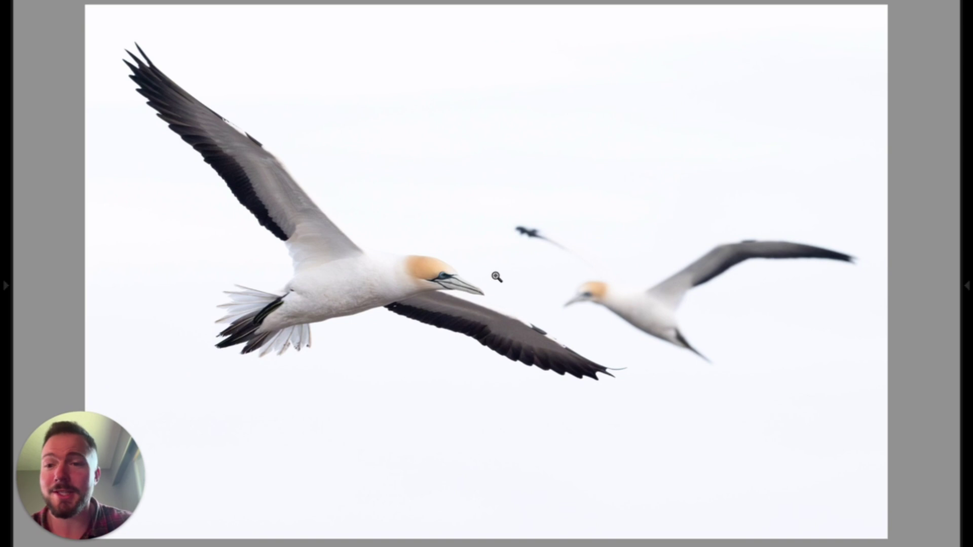
Zoom in on the front bird, pan across it toward its wing, and return to the full photo
left_click(450, 278)
left_click_drag(573, 370, 485, 354)
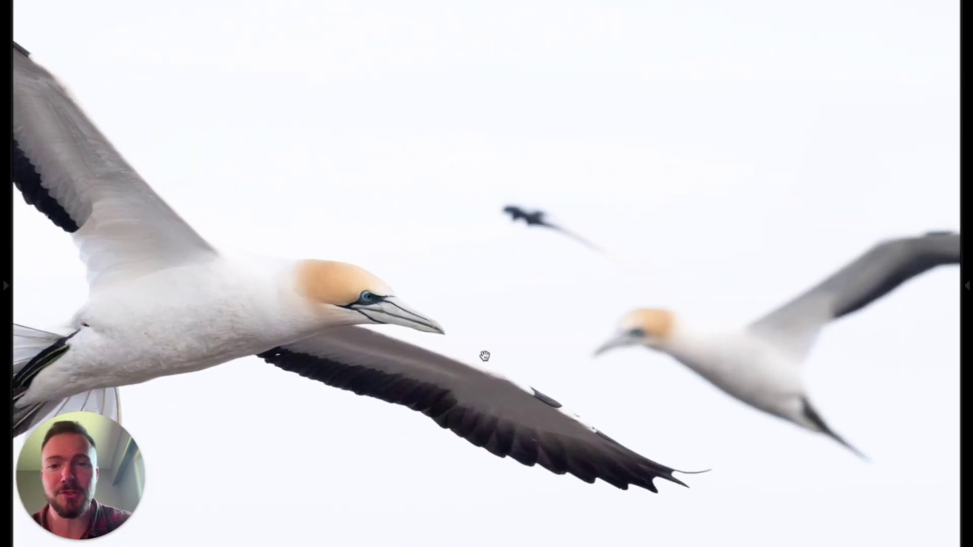
left_click(422, 290)
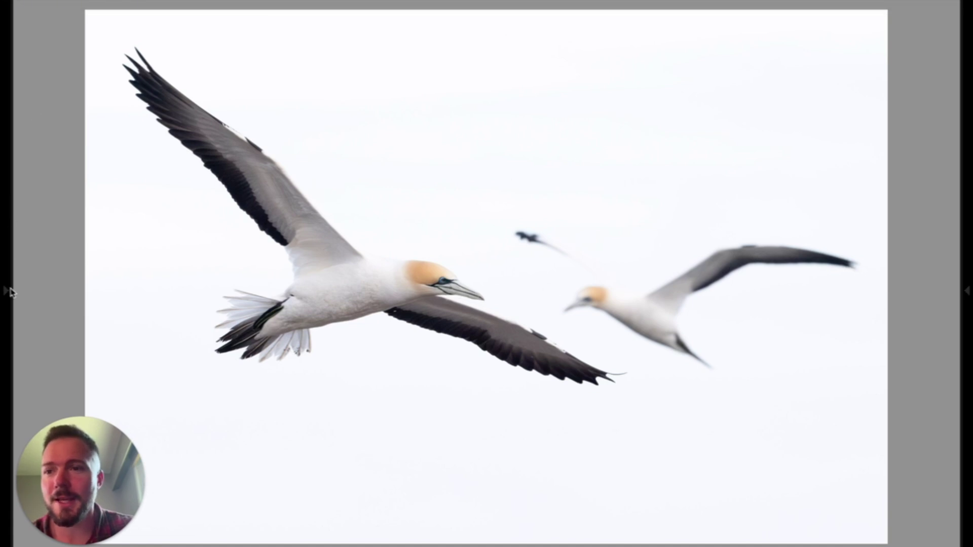
Switch the photo view to Fill and back to Fit
mouse_move(9, 292)
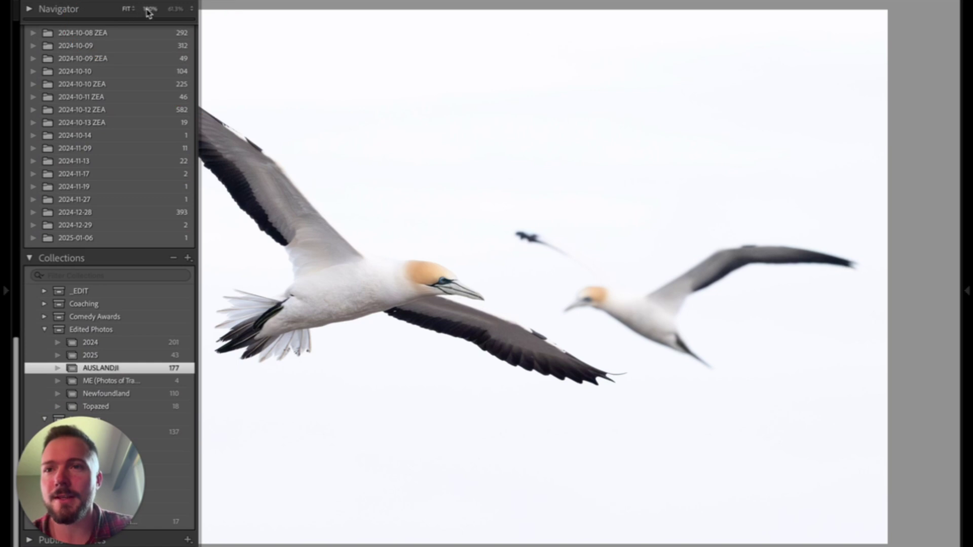
left_click(130, 10)
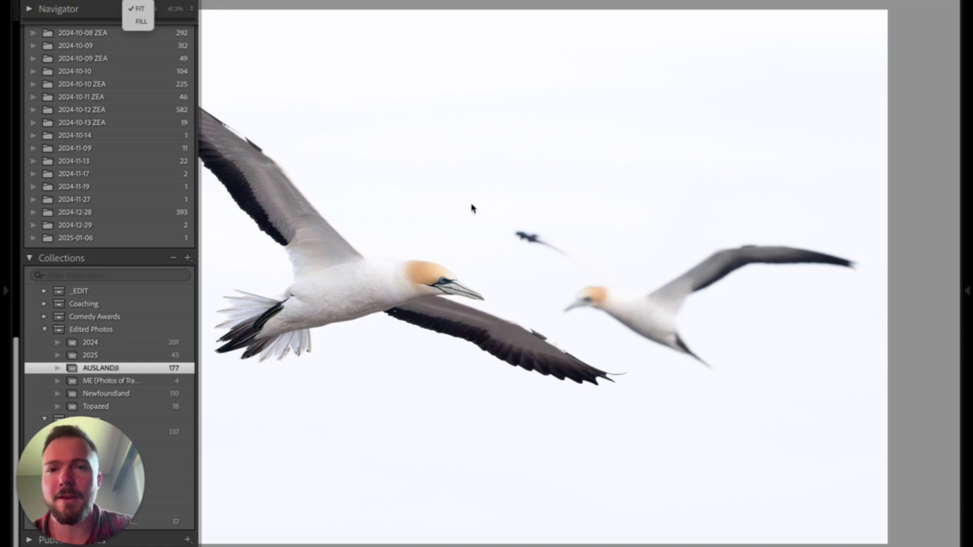
left_click(140, 22)
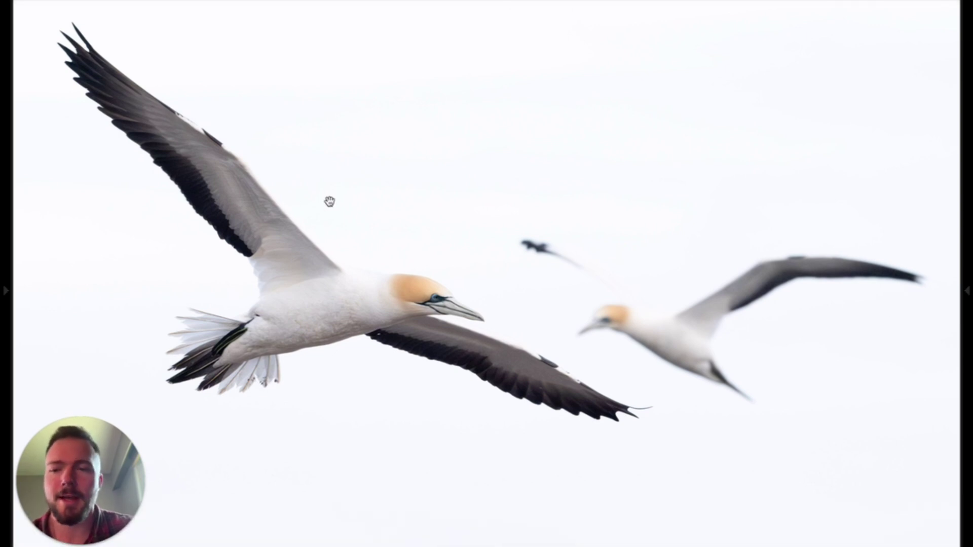
mouse_move(16, 287)
left_click(191, 10)
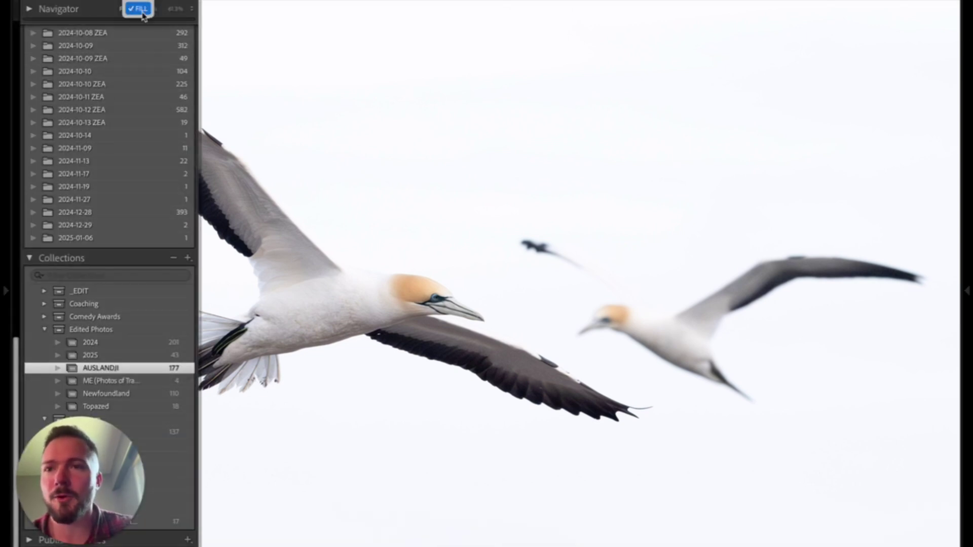
left_click(147, 3)
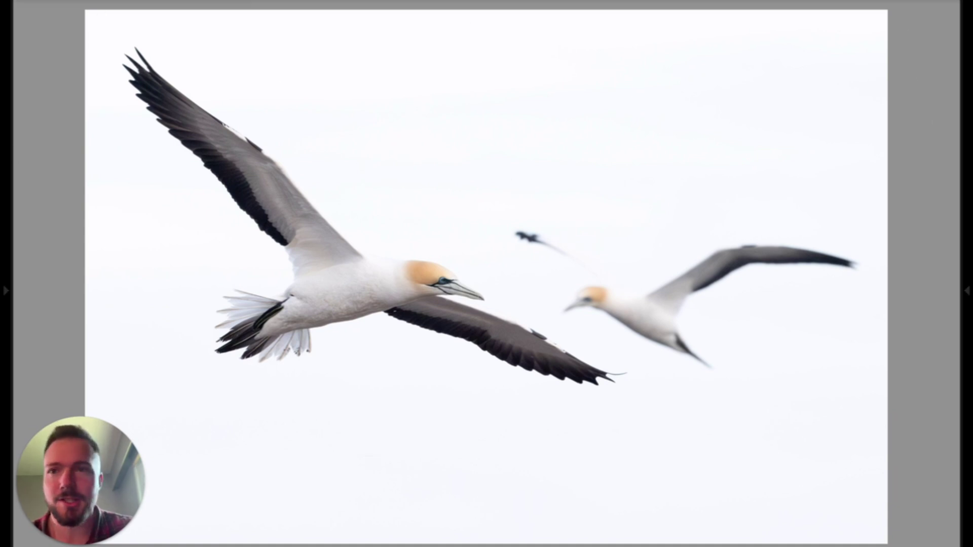
mouse_move(4, 231)
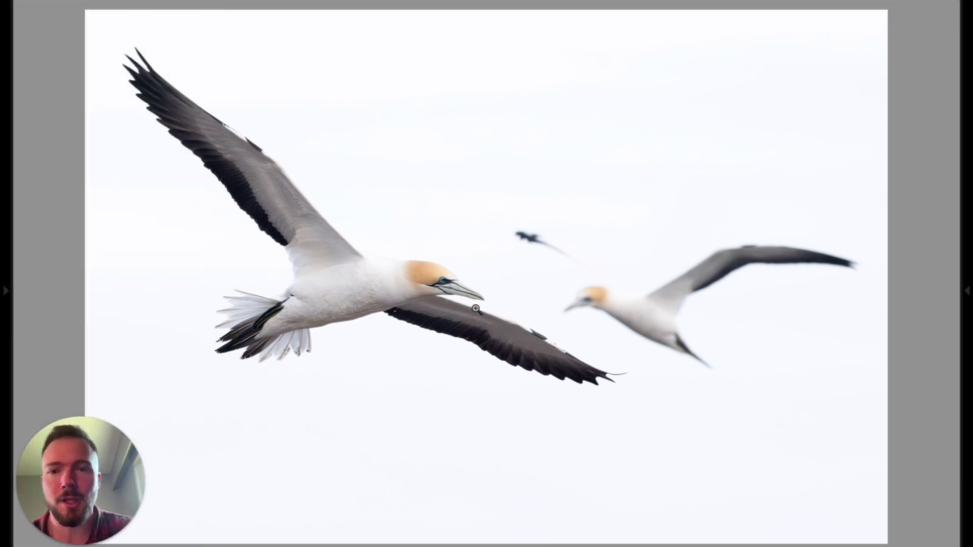
Toggle twice between the fitted photo and a close-up of the front bird's beak
left_click(452, 287)
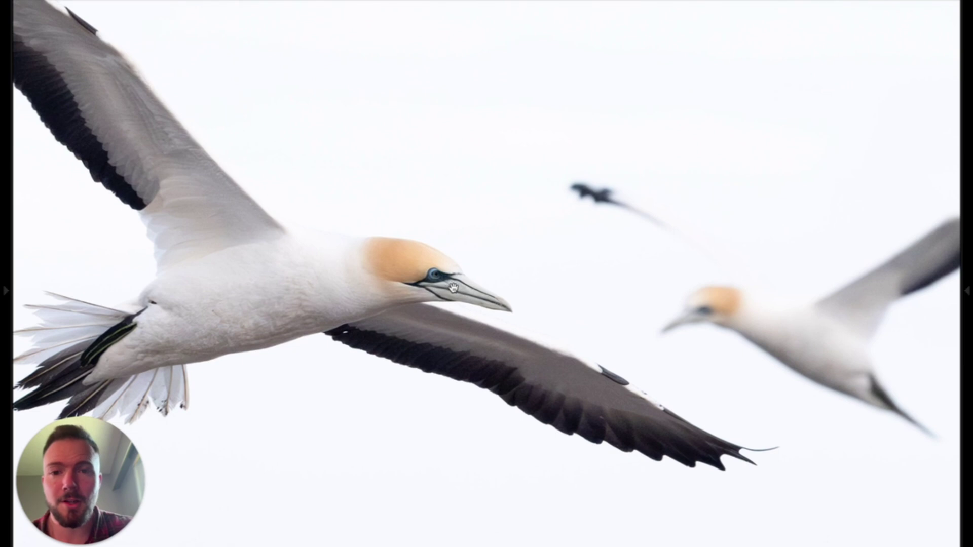
left_click(452, 287)
left_click(451, 287)
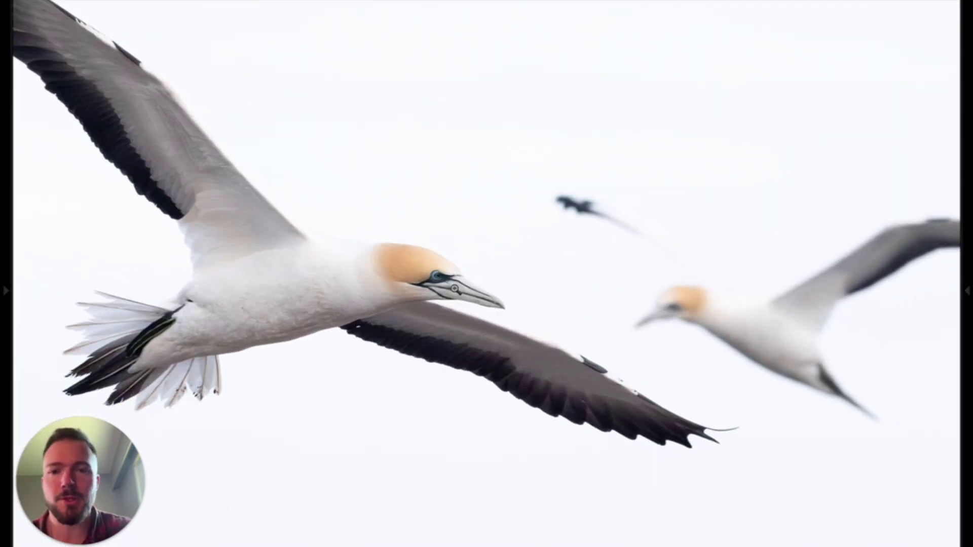
left_click(452, 287)
Zoom the photo to 61.3% and change the custom zoom level to 200%
mouse_move(5, 295)
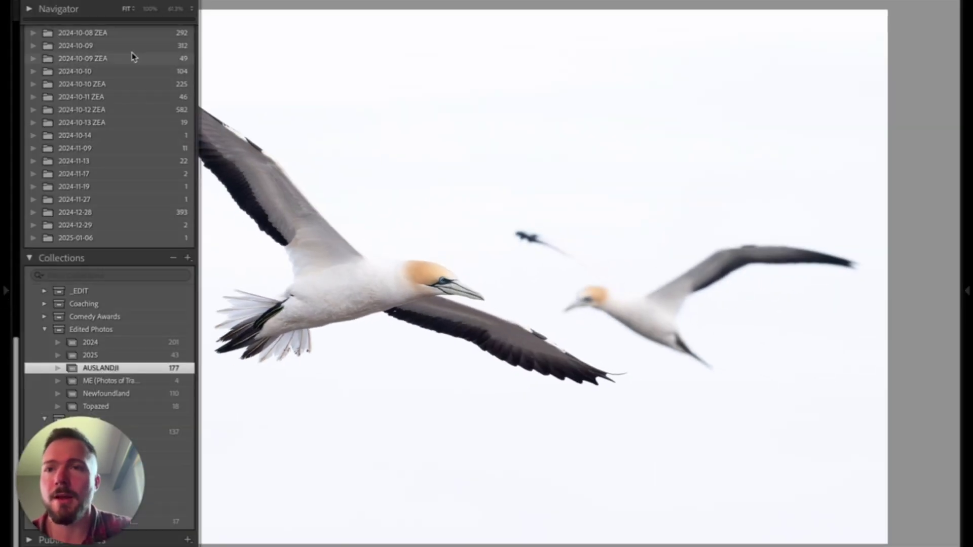
left_click(174, 10)
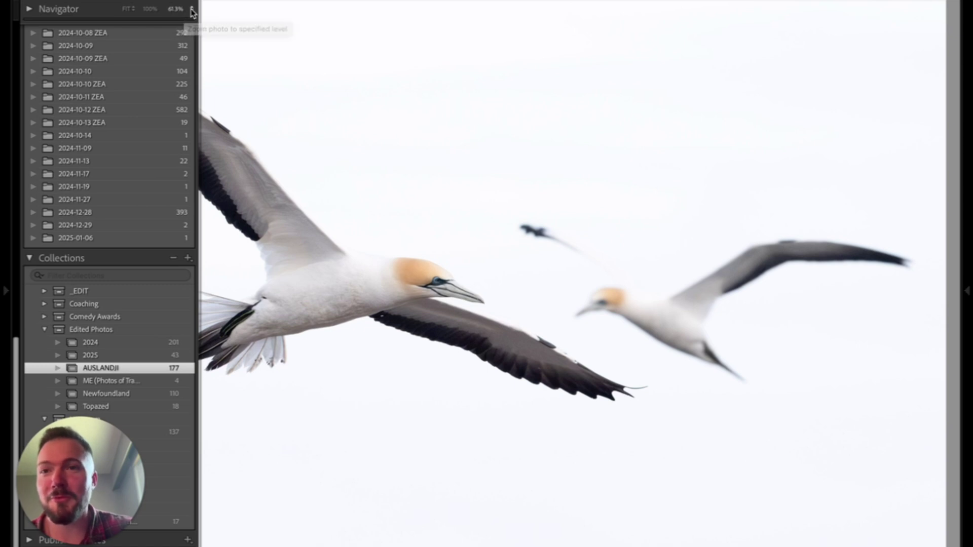
left_click(192, 13)
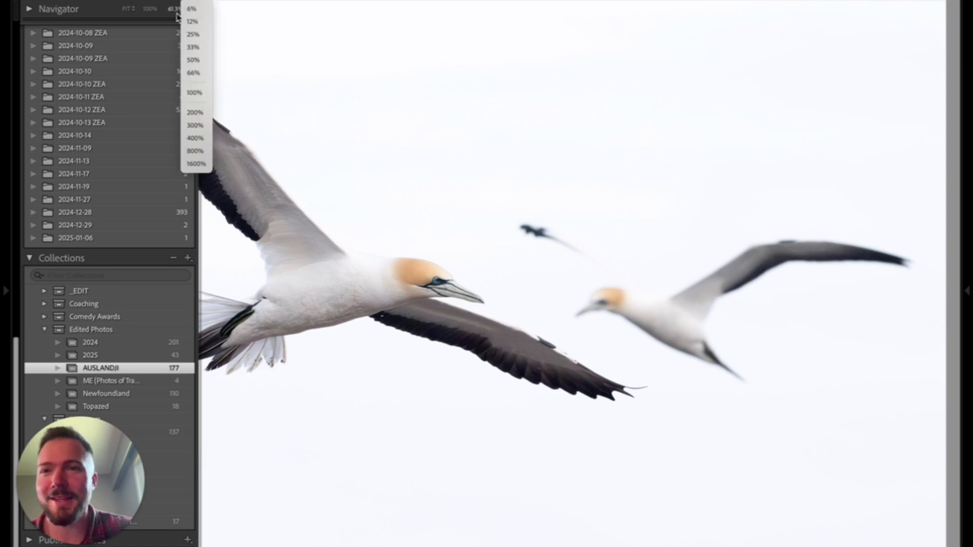
left_click(177, 14)
left_click(193, 13)
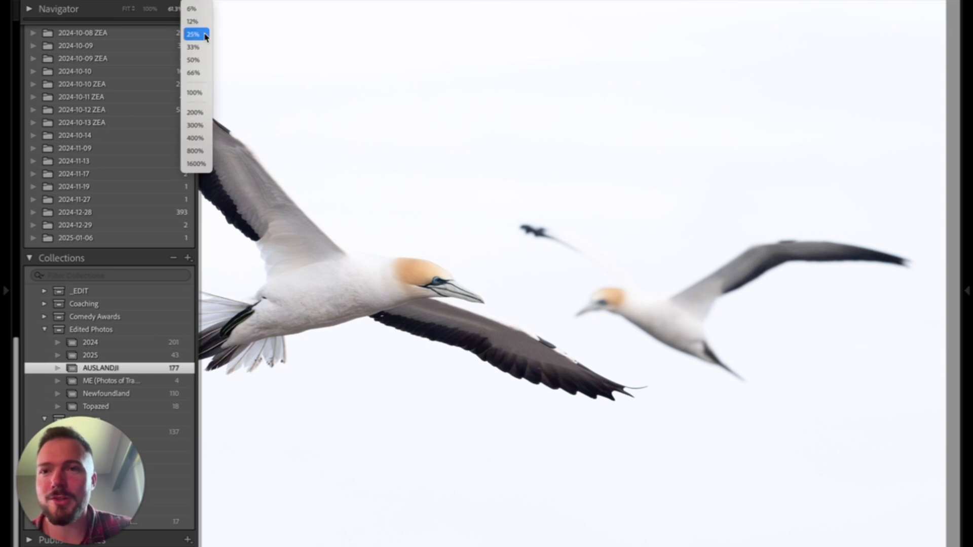
left_click(197, 113)
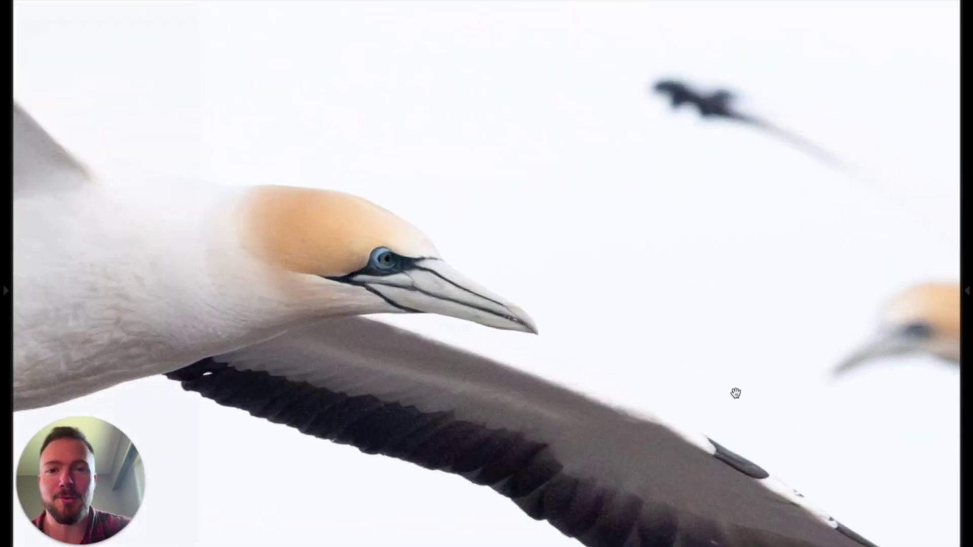
Inspect the front bird's head and wing at 200% by panning around, and return to the fitted photo
left_click(438, 268)
left_click(437, 282)
left_click_drag(554, 395, 414, 298)
left_click_drag(404, 210, 503, 271)
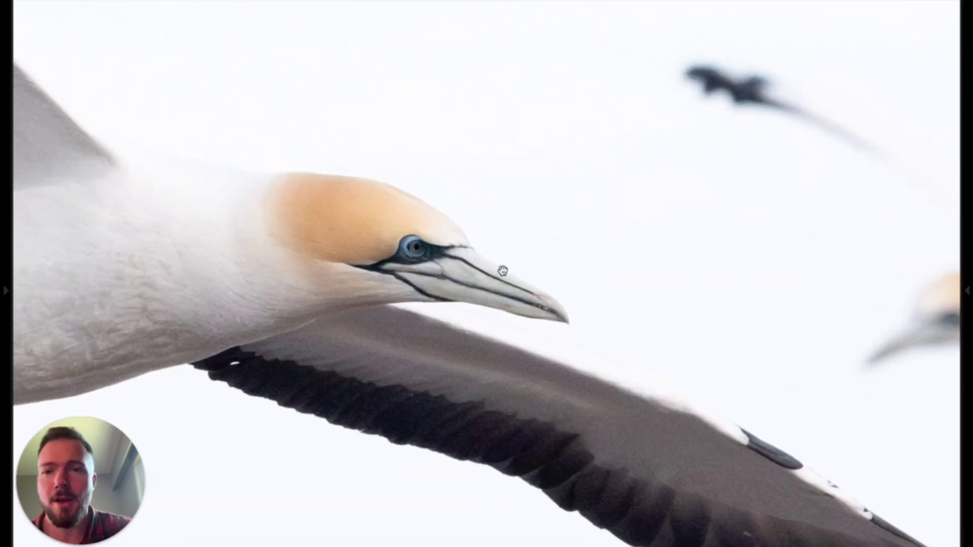
left_click(450, 268)
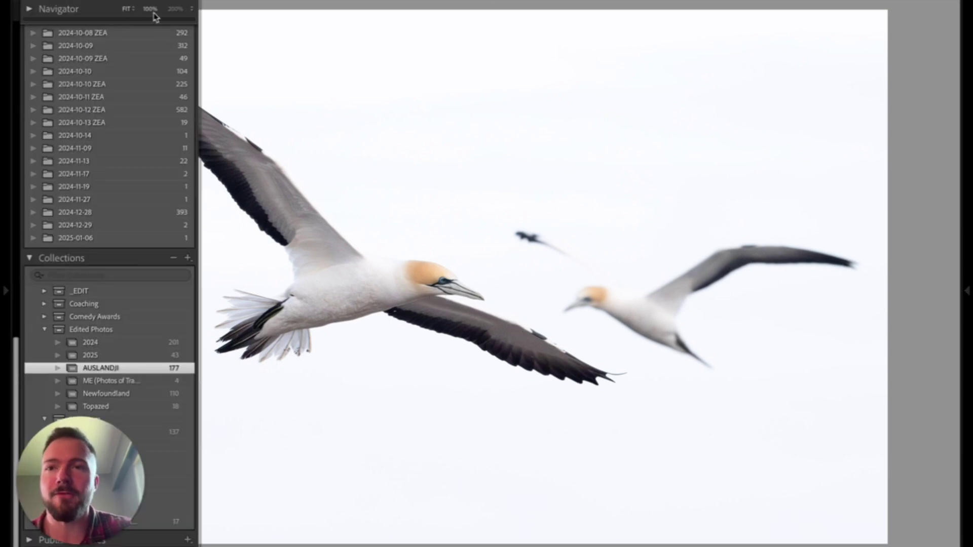
Set the zoom level to 100% and toggle between the fitted photo and the close-up of the front bird
left_click(524, 348)
left_click_drag(334, 191, 785, 434)
left_click(785, 434)
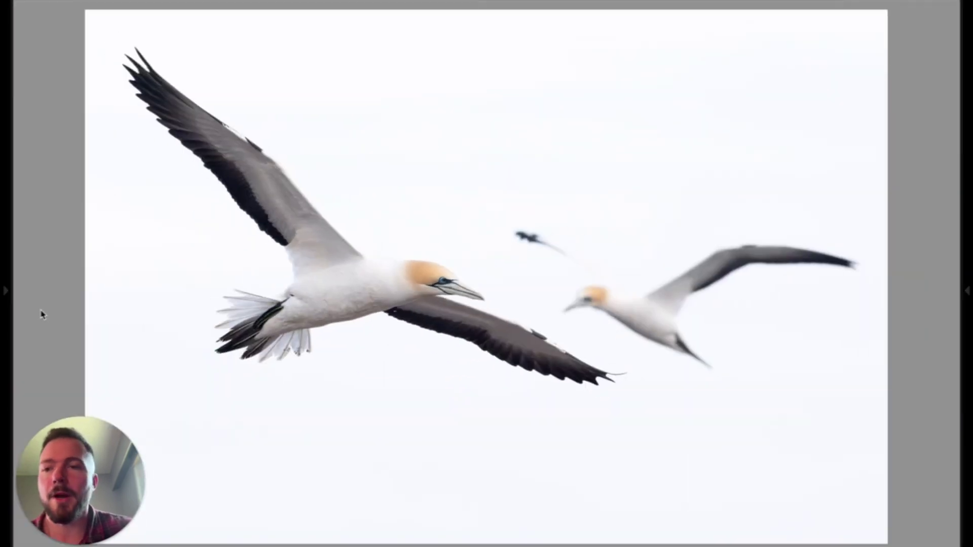
mouse_move(5, 293)
left_click(150, 10)
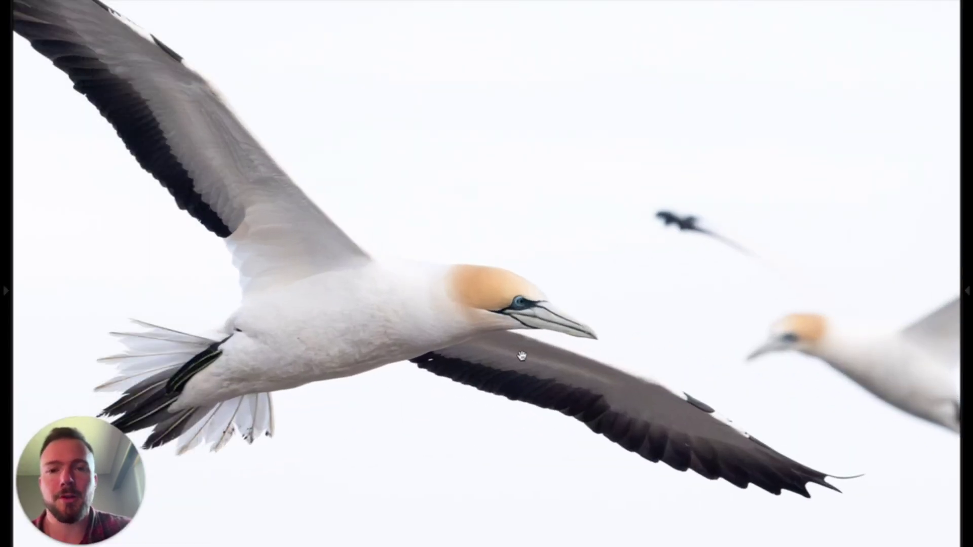
left_click(524, 332)
left_click(490, 326)
left_click(394, 269)
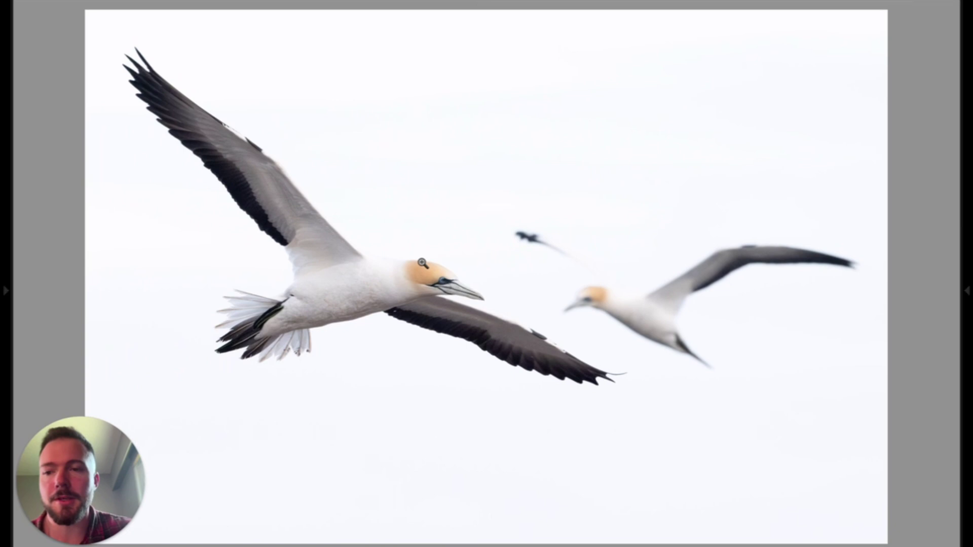
left_click(429, 259)
left_click(426, 260)
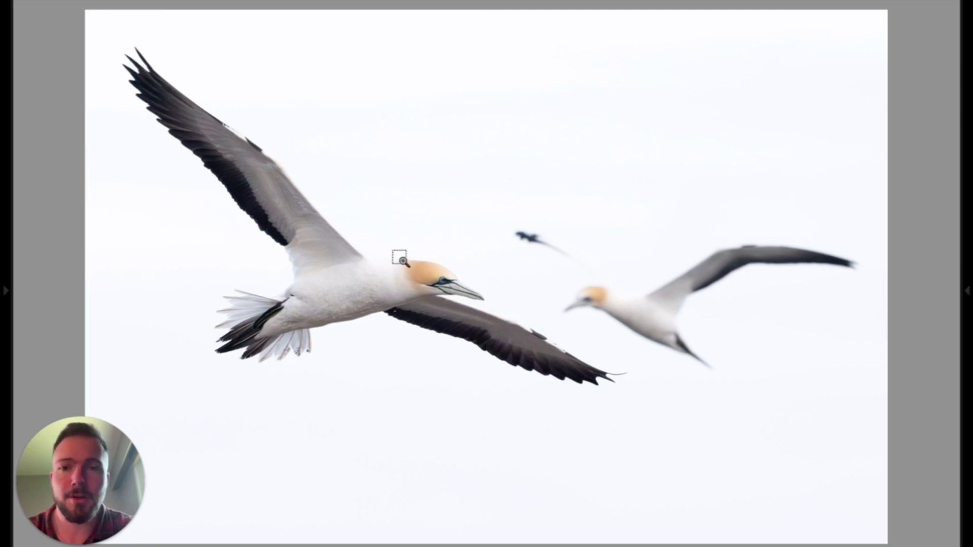
Draw a zoom box around the front bird's head to enlarge that area to fill the view
left_click_drag(399, 258, 504, 321)
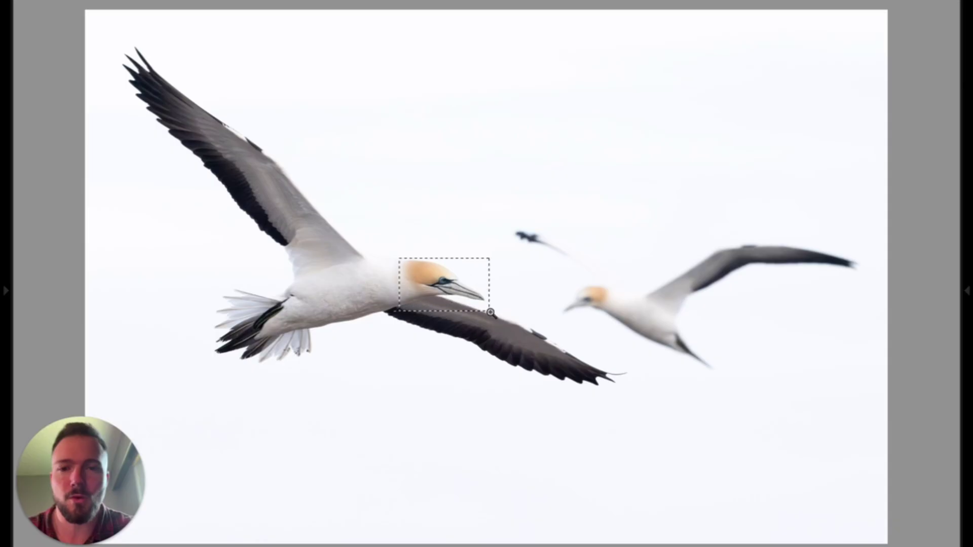
left_click_drag(492, 307, 506, 322)
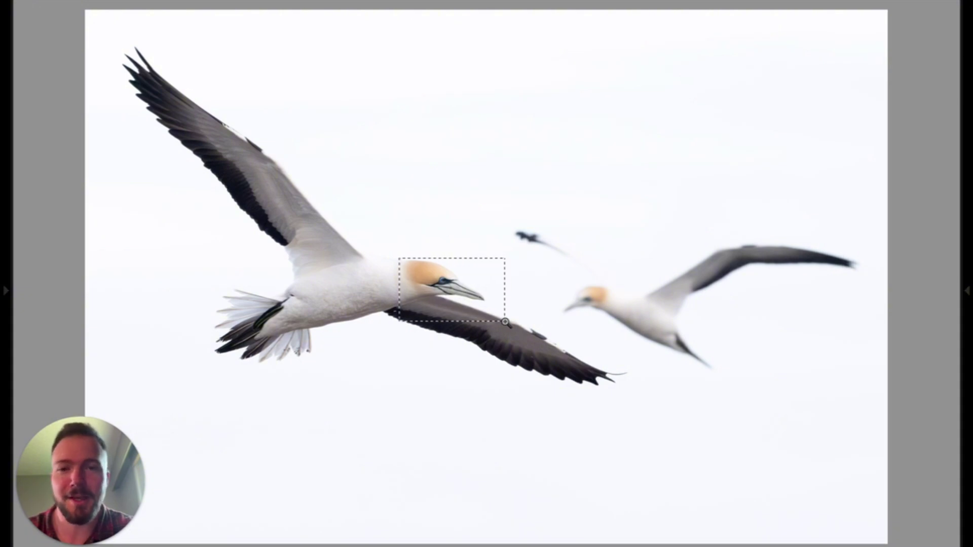
left_click_drag(506, 322, 545, 338)
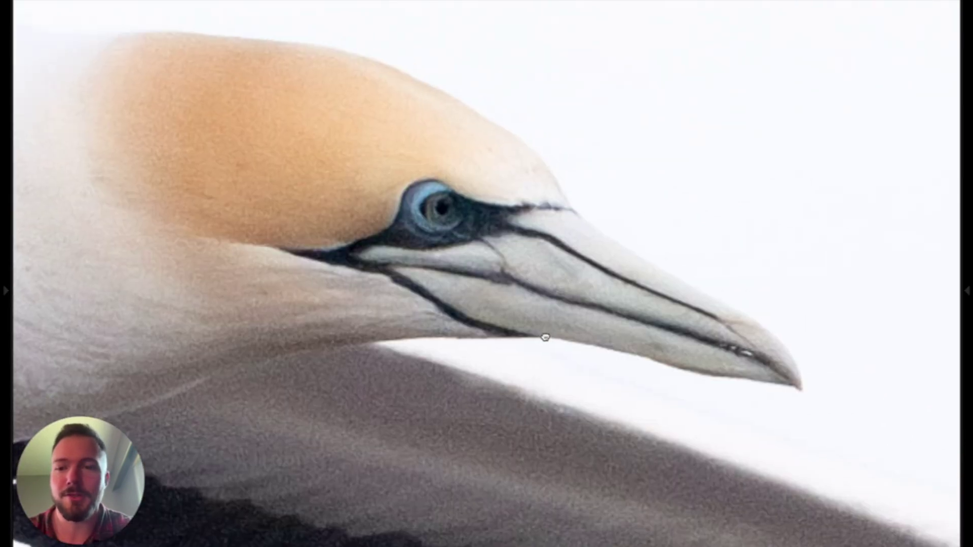
Toggle between the fitted photo and the box-zoomed close-up of the front bird's head
left_click(437, 295)
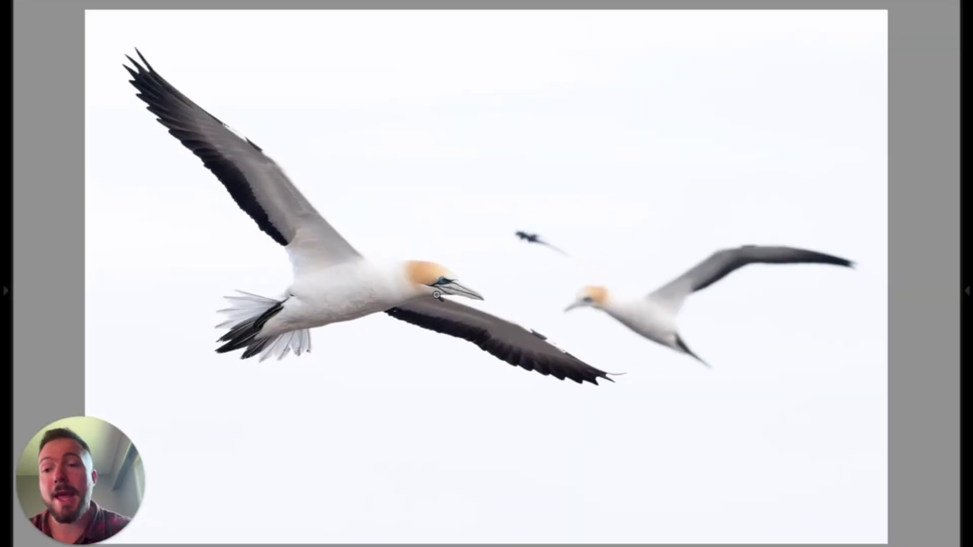
left_click(437, 295)
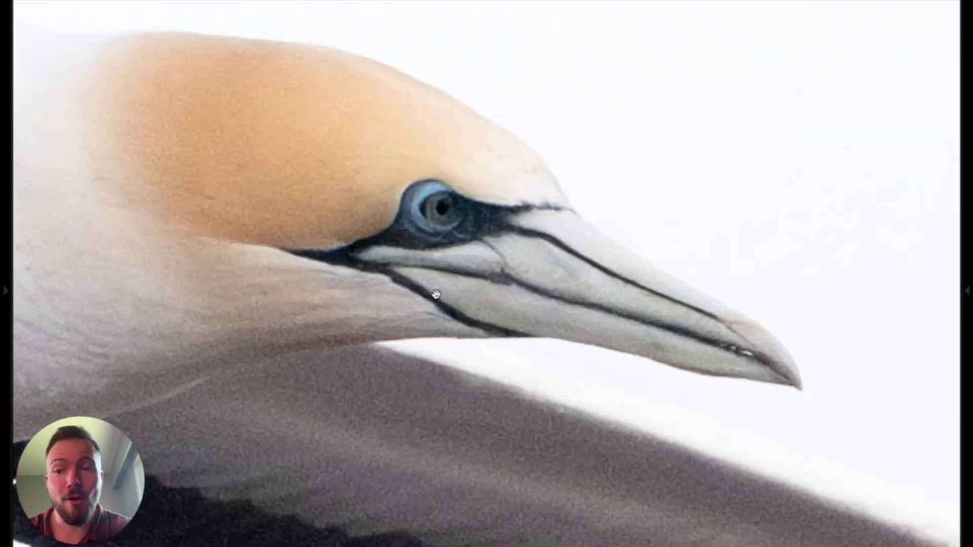
left_click(436, 294)
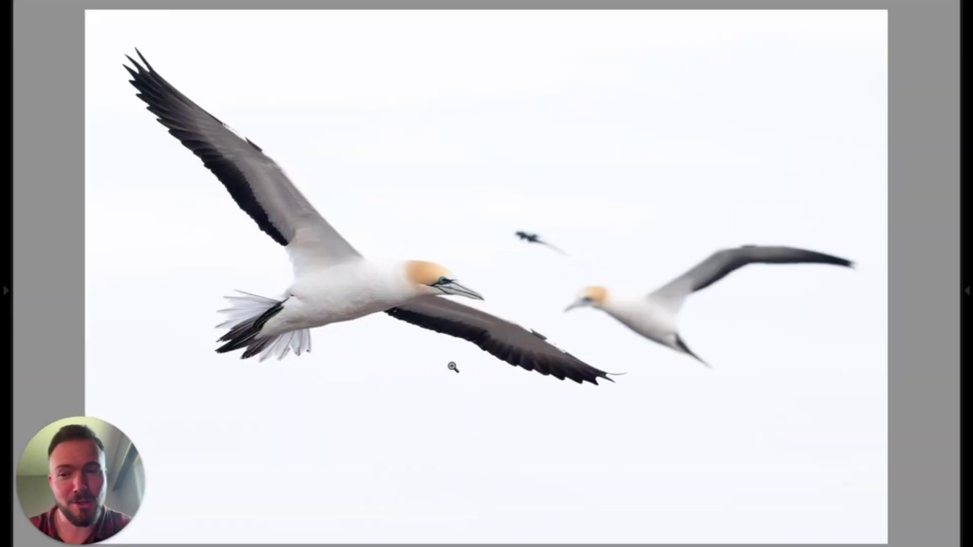
left_click(456, 289)
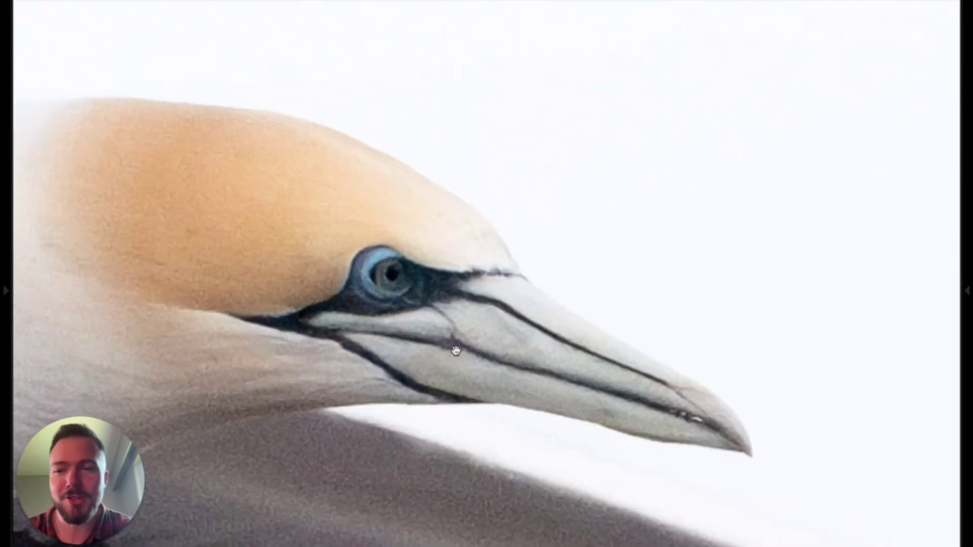
left_click(430, 295)
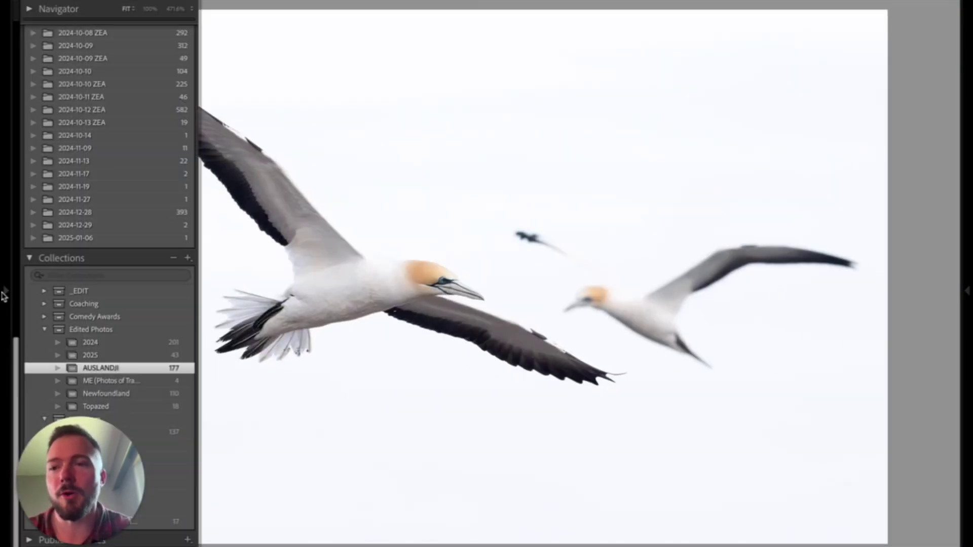
Reset the zoom level to 100% and check it by zooming in and out on the front bird
mouse_move(2, 231)
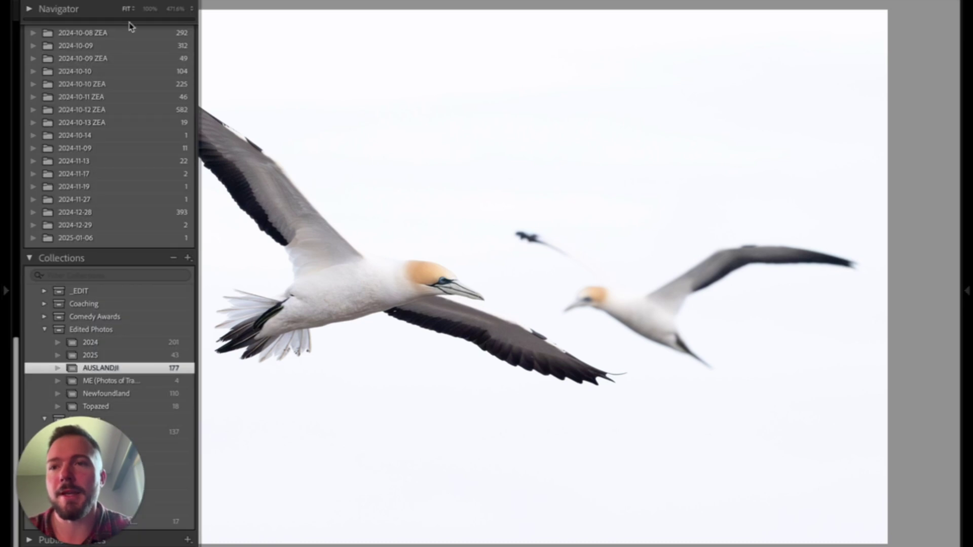
left_click(150, 10)
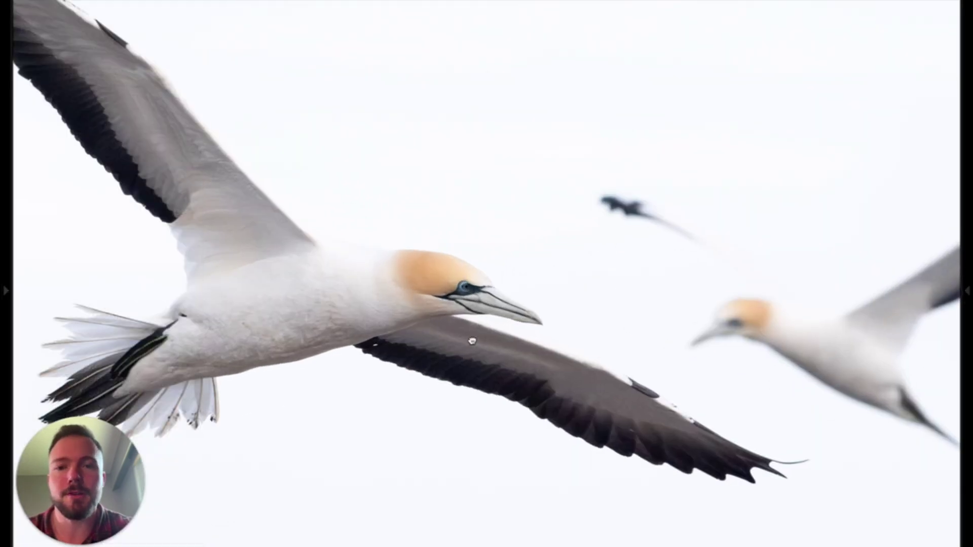
left_click(468, 325)
left_click(461, 294)
left_click(460, 294)
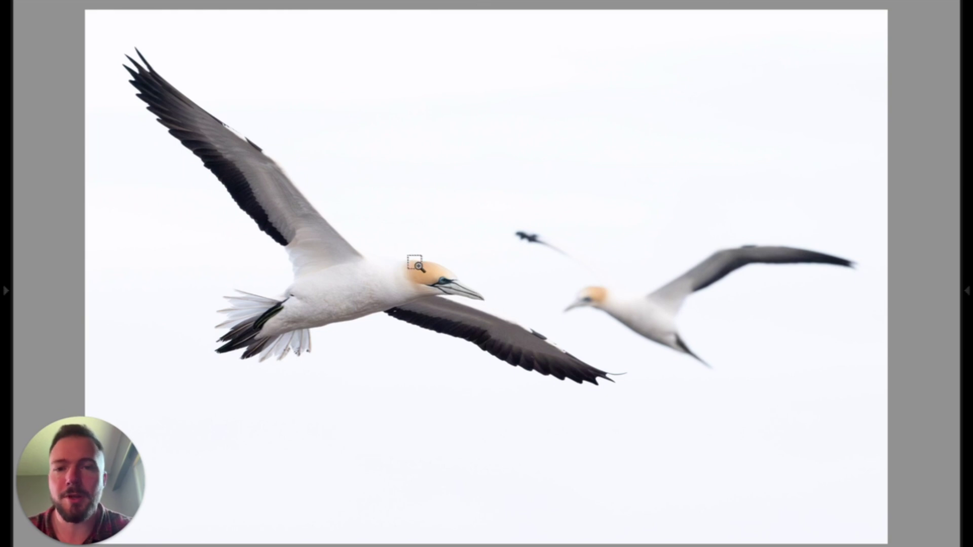
Box-zoom onto the front bird's head and nearer wing, pan the close-up, and reset the zoom to 100%
left_click_drag(386, 255, 626, 417)
left_click_drag(462, 252, 585, 349)
left_click_drag(668, 420, 617, 406)
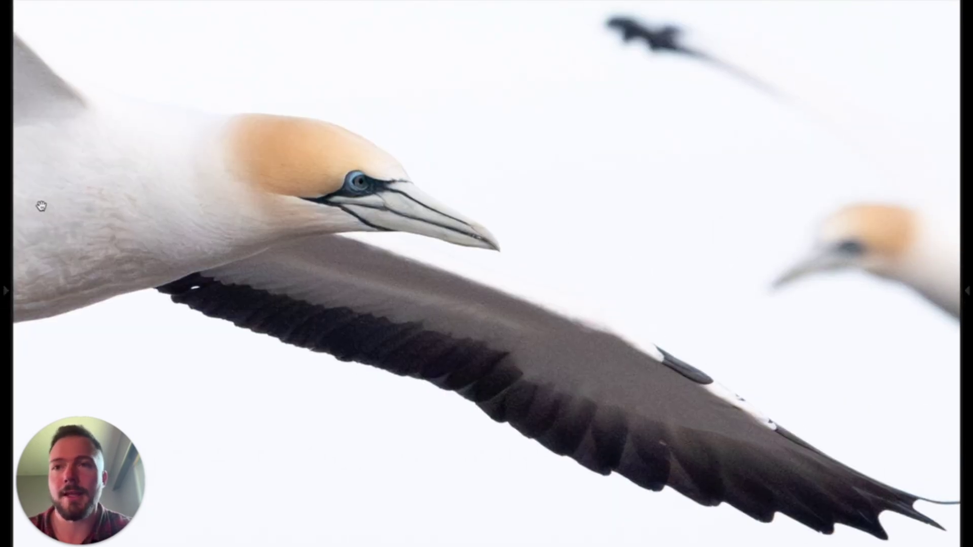
mouse_move(9, 295)
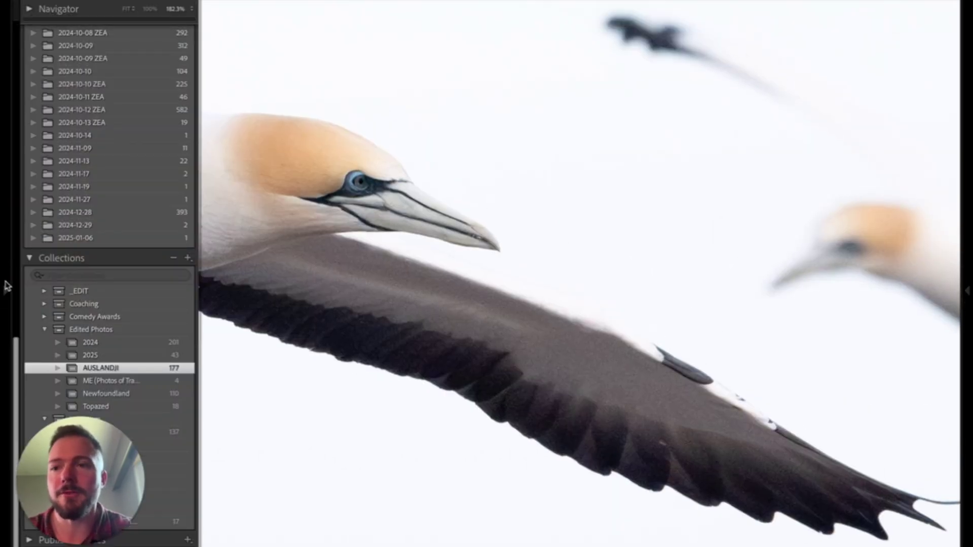
left_click(150, 9)
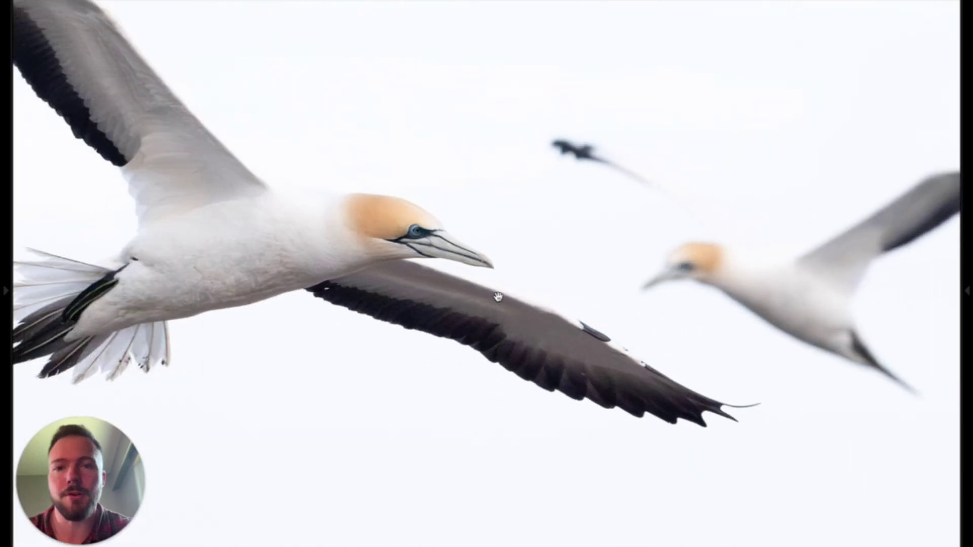
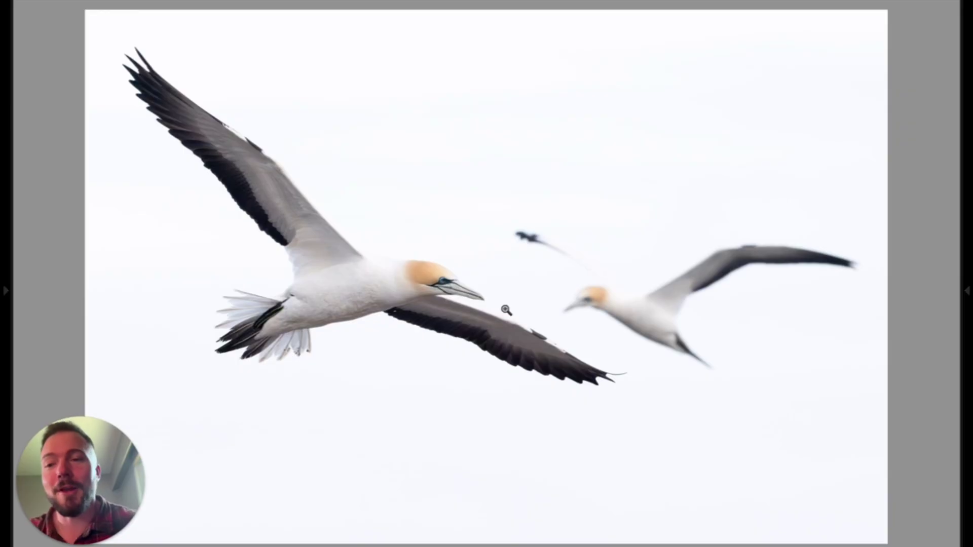
Zoom gradually in and out on the front bird's body with continuous scrubby zooming
mouse_move(522, 4)
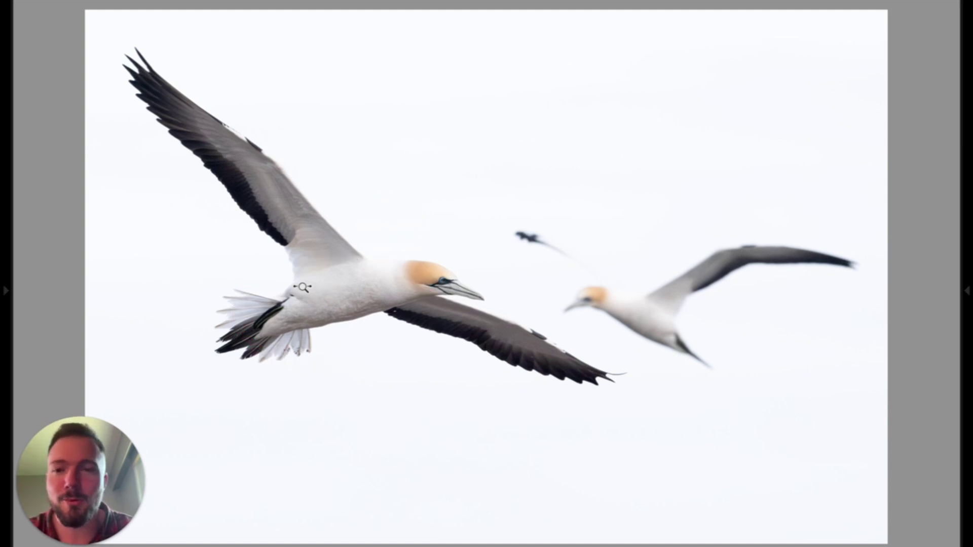
left_click_drag(289, 287, 381, 290)
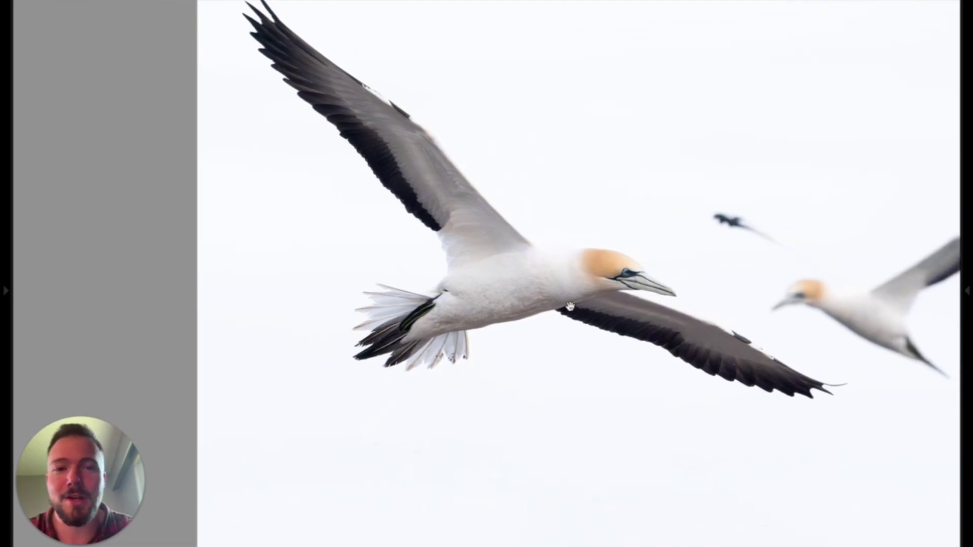
left_click_drag(571, 307, 430, 300)
left_click_drag(360, 276, 363, 320)
left_click_drag(551, 299, 375, 298)
left_click_drag(593, 315, 525, 336)
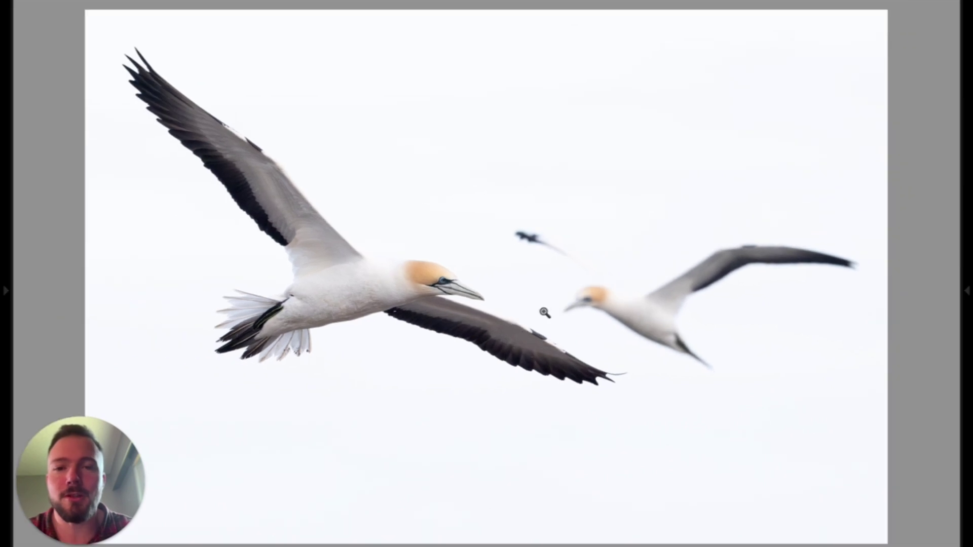
Scrubby-zoom the photo out smaller than its fitted size, restore the fit, and shrink it again to move it around the view
left_click_drag(437, 290, 610, 326)
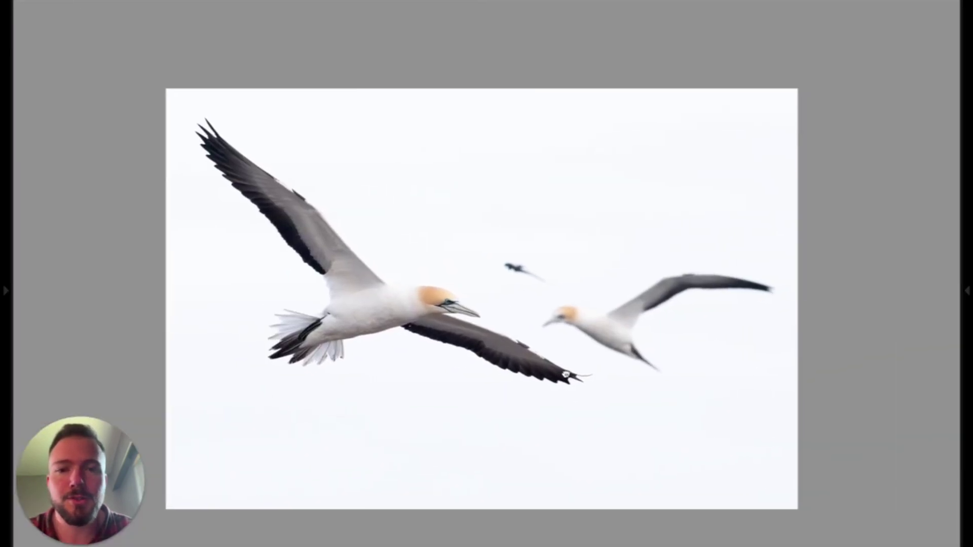
left_click(556, 337)
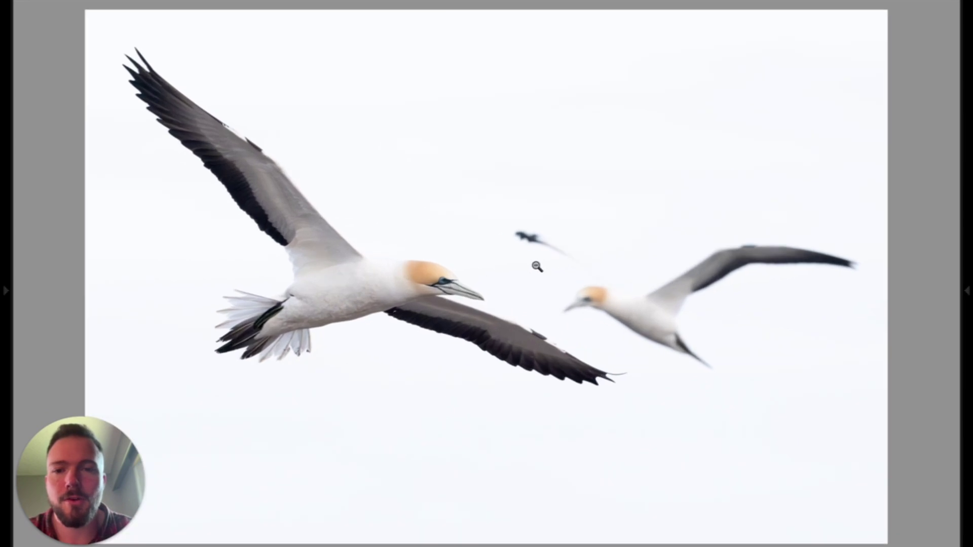
left_click_drag(458, 288, 448, 307)
left_click_drag(386, 286, 436, 317)
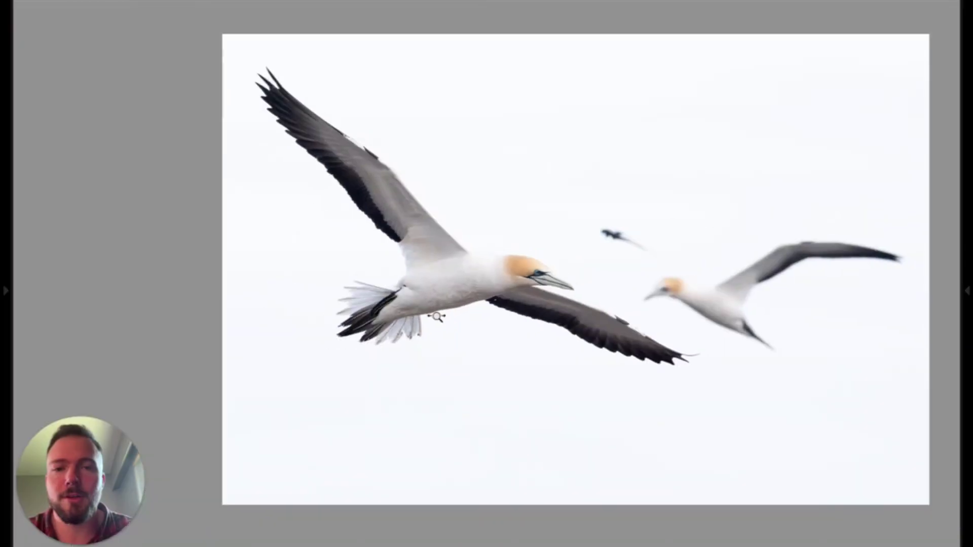
left_click_drag(691, 302, 465, 304)
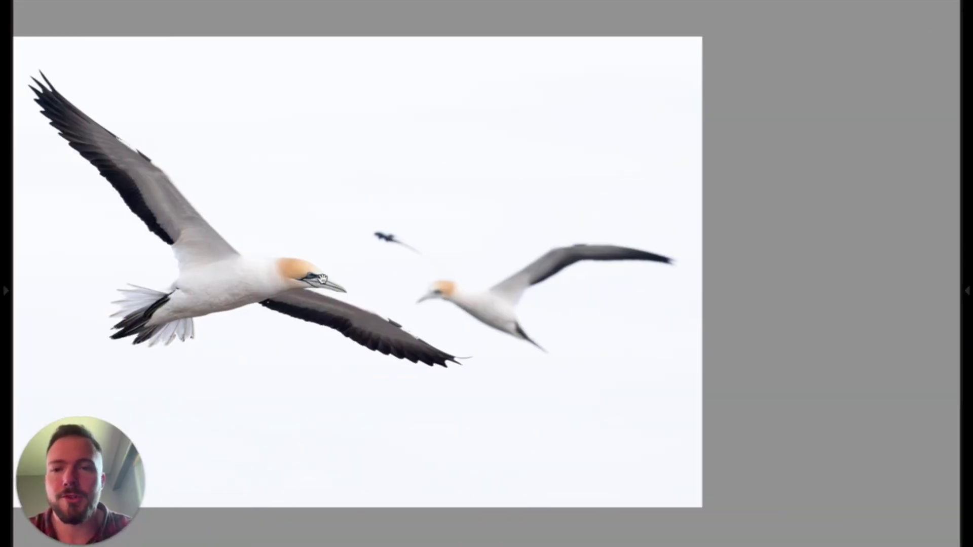
left_click_drag(390, 278, 528, 285)
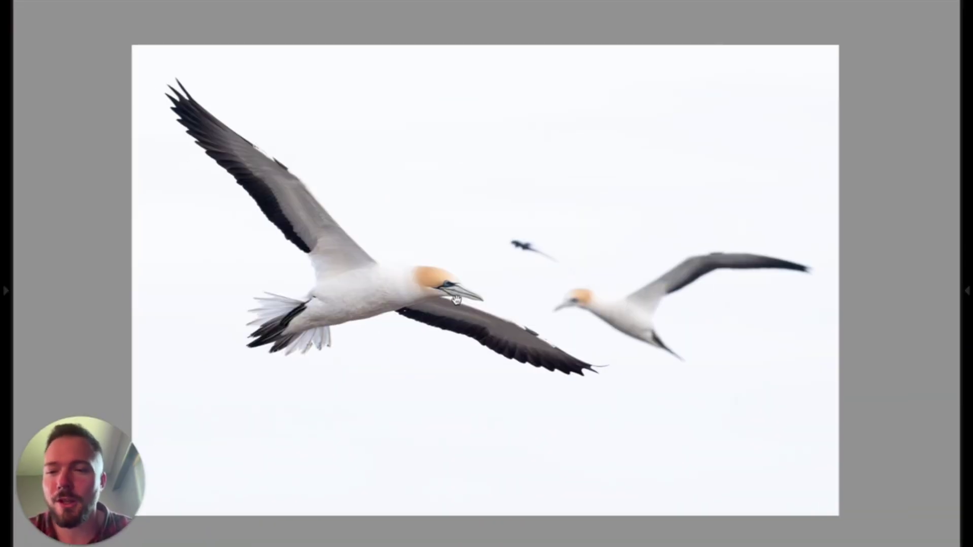
Reset the zoom level to 100% and return the photo to the fitted view
mouse_move(2, 12)
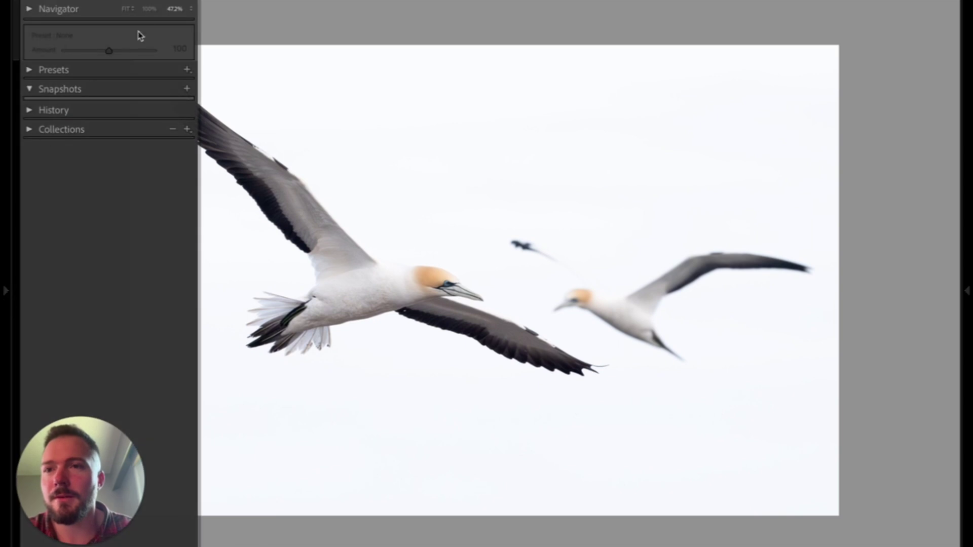
left_click(149, 9)
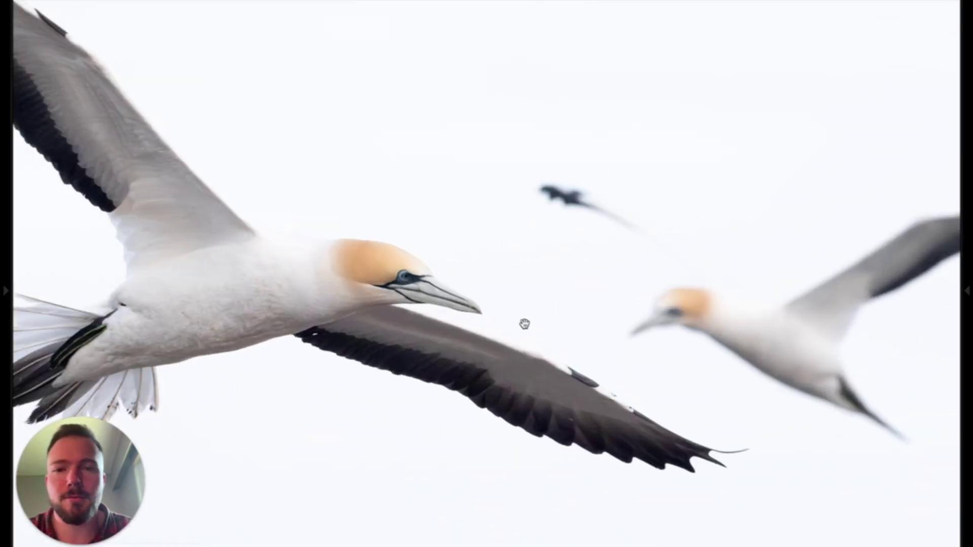
left_click(479, 285)
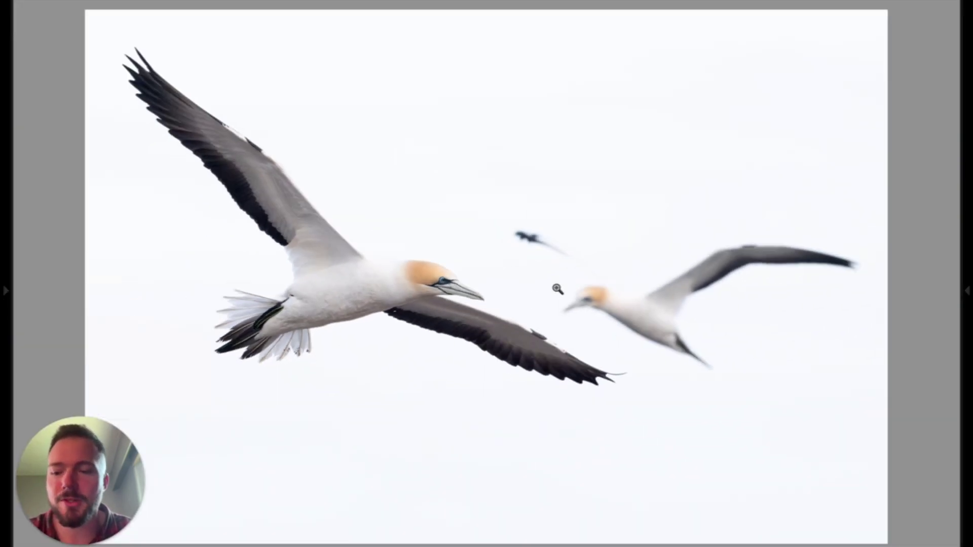
Scrubby-zoom into the front bird's head and body, vary the magnification in and out, and end the close-up
left_click_drag(367, 259, 480, 263)
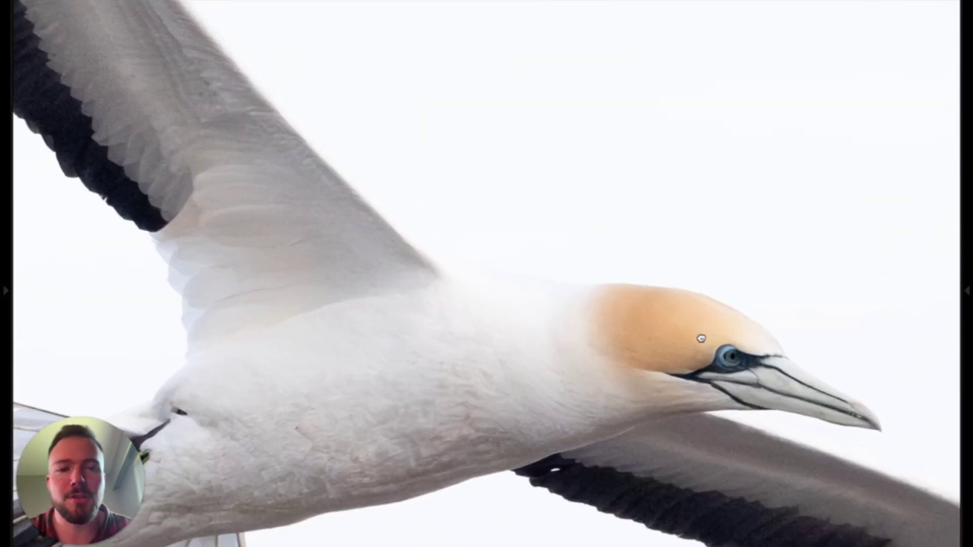
left_click_drag(702, 339, 386, 221)
left_click_drag(654, 330, 581, 306)
left_click_drag(332, 238, 426, 258)
left_click_drag(360, 226, 592, 282)
left_click_drag(651, 300, 540, 283)
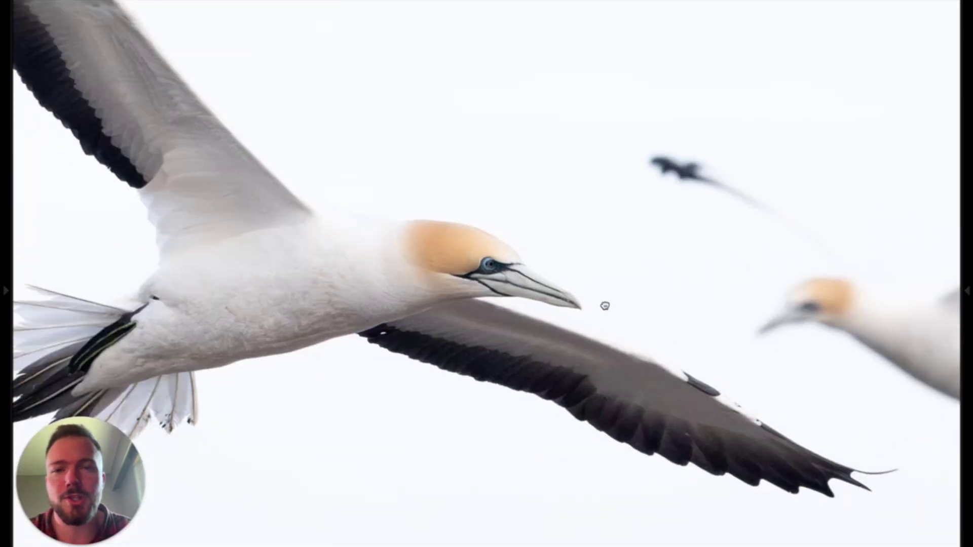
left_click(605, 306)
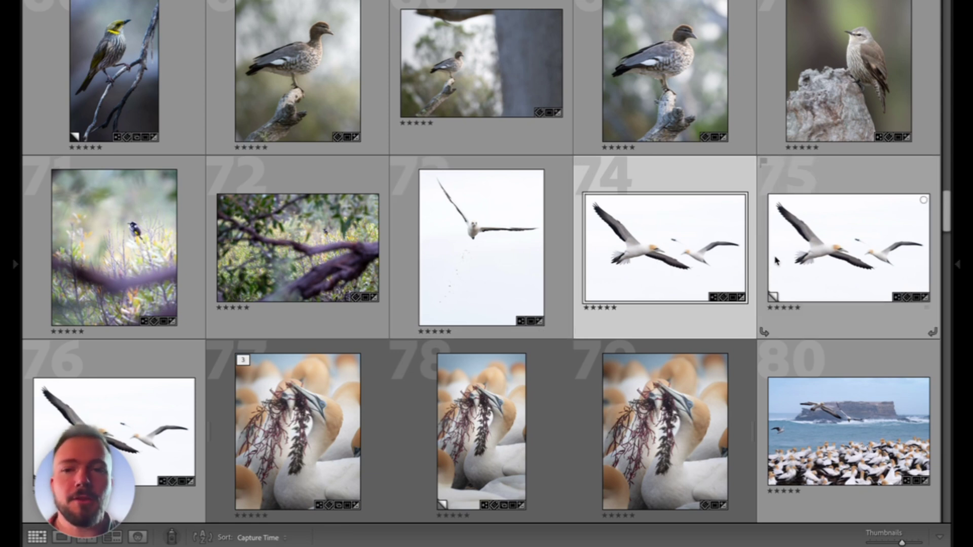
Open photo 74 of the two flying birds from the grid in Loupe view, and flip to the next photo and back
scroll(777, 261, "down", 2)
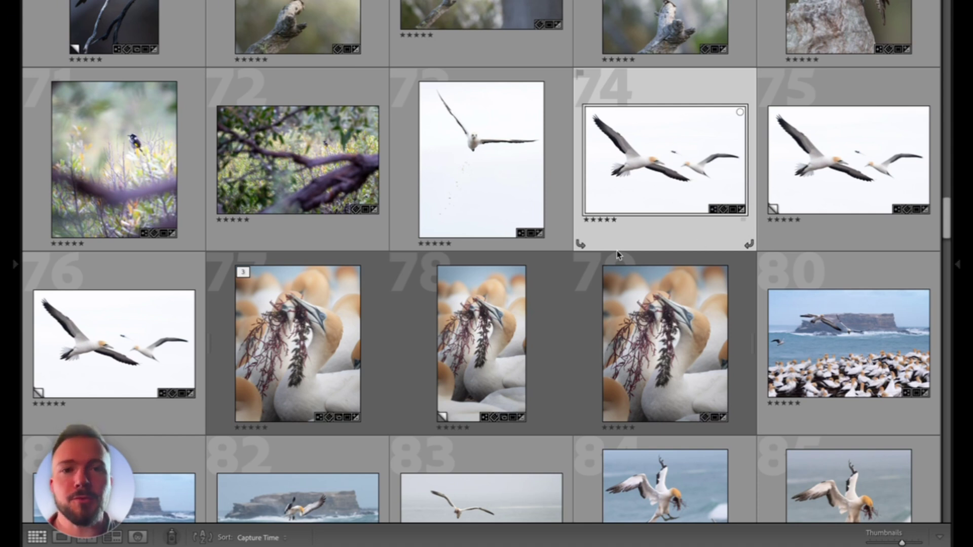
mouse_move(664, 546)
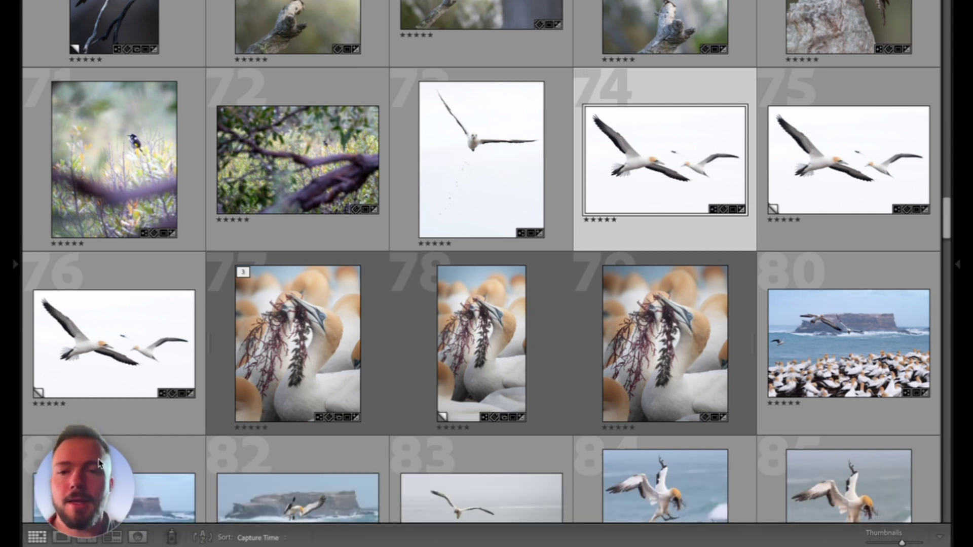
left_click(61, 539)
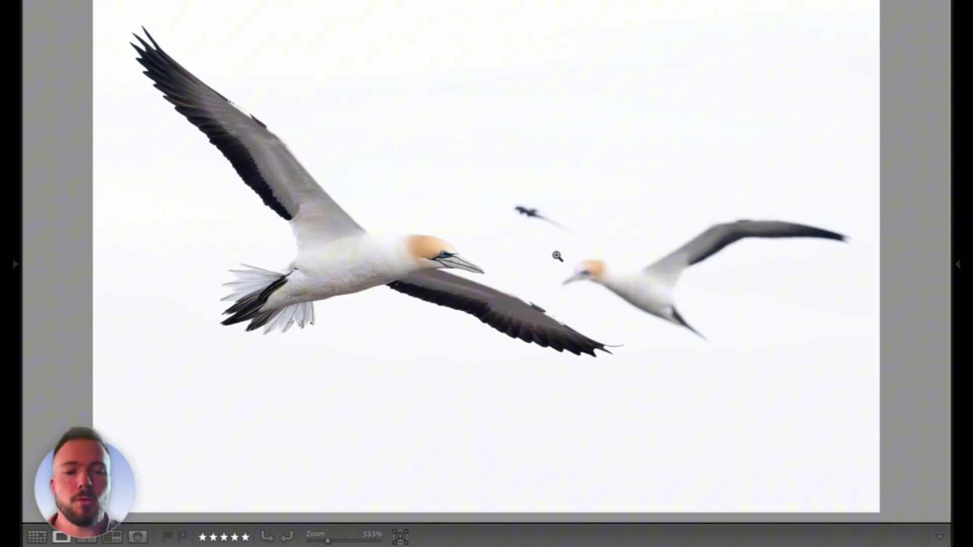
key("Right")
key("Left")
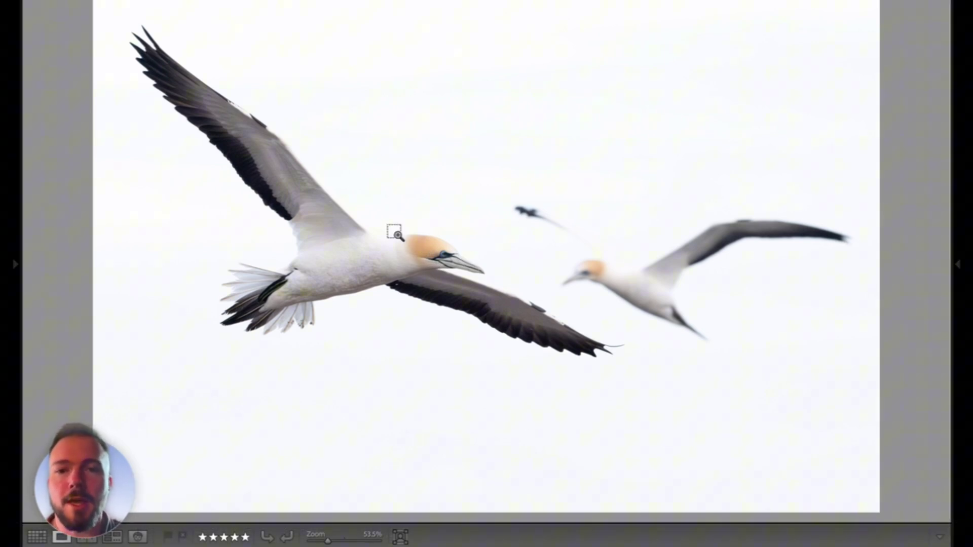
Enlarge the front bird's head and nearer wing with a zoom box, and turn on Lock Zoom Position
left_click_drag(623, 371, 624, 371)
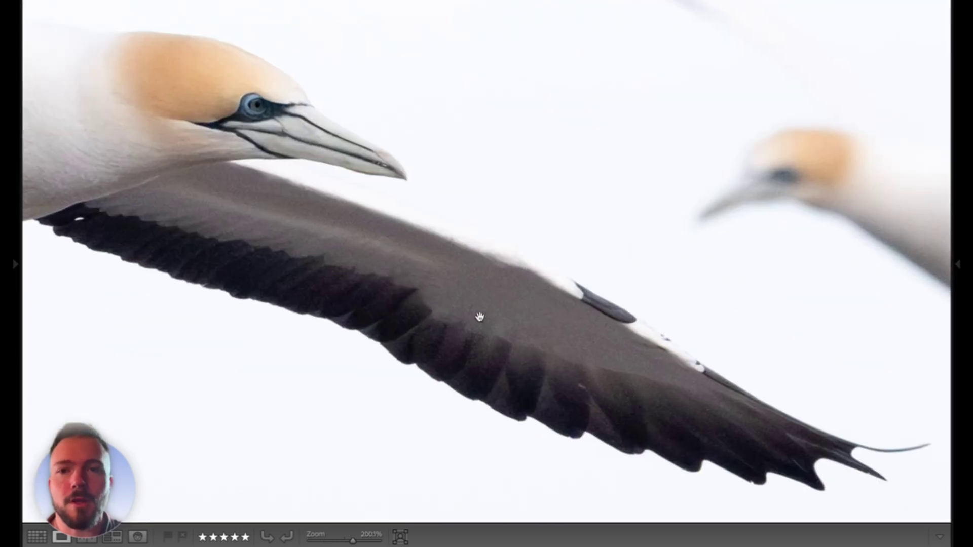
left_click_drag(571, 228, 535, 254)
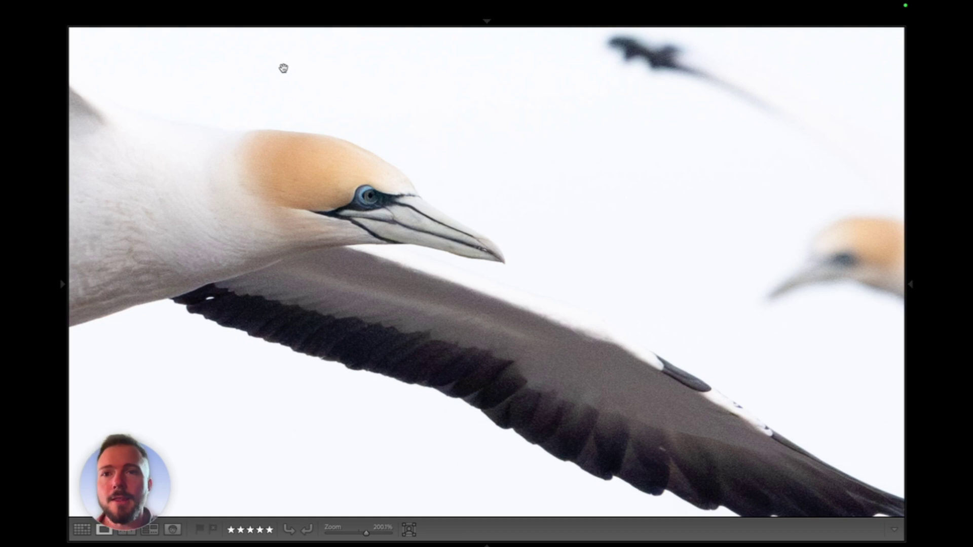
mouse_move(199, 3)
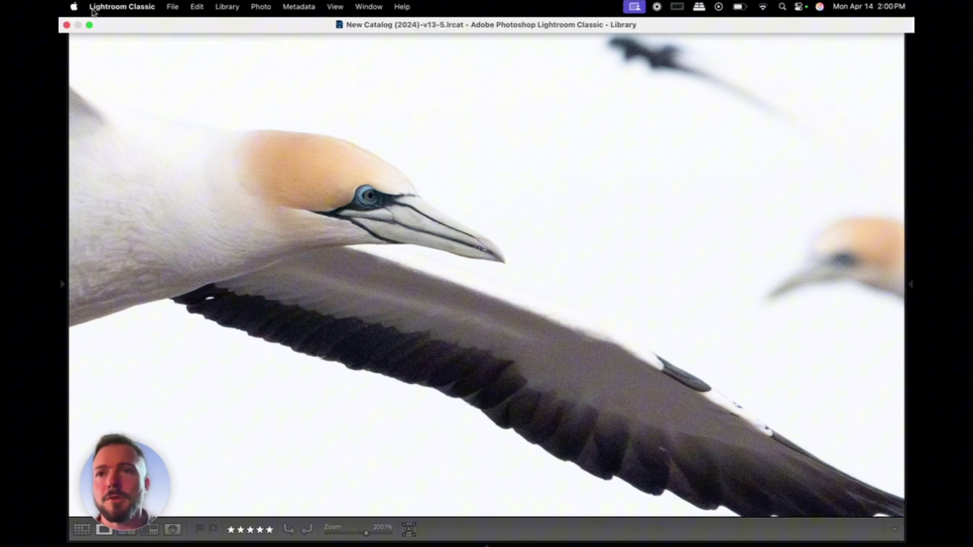
left_click(335, 7)
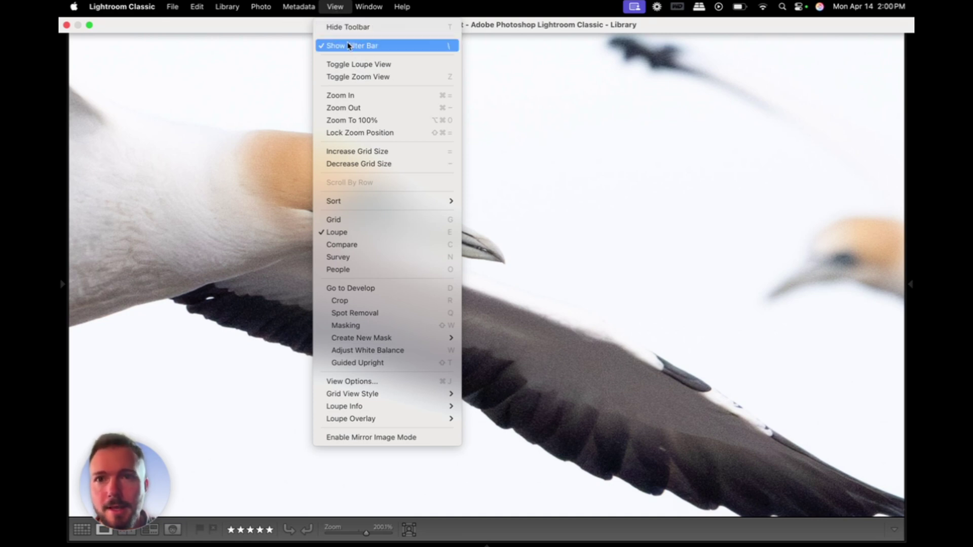
left_click(356, 132)
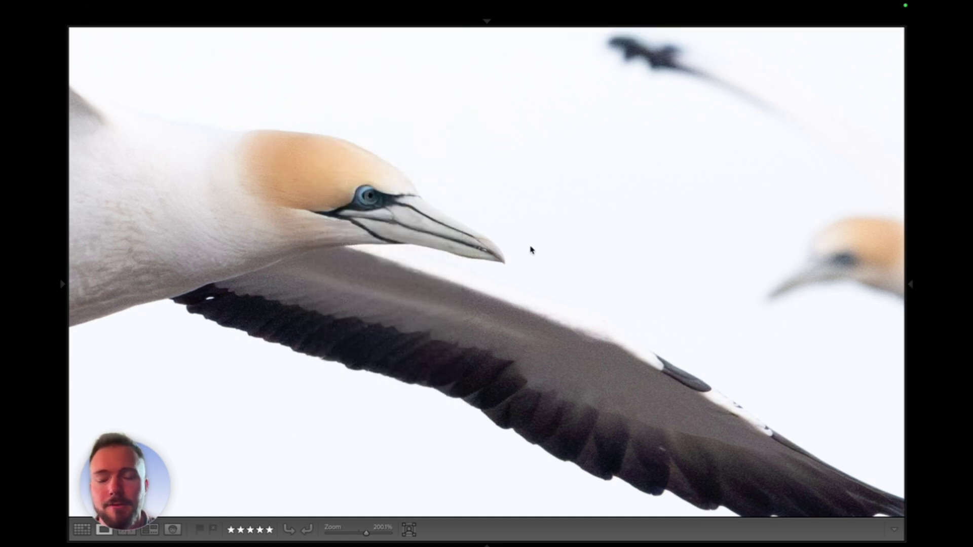
Compare the same zoomed area across the three flying-bird photos and the seaweed photo, and go back to the first flying-bird photo
mouse_move(490, 524)
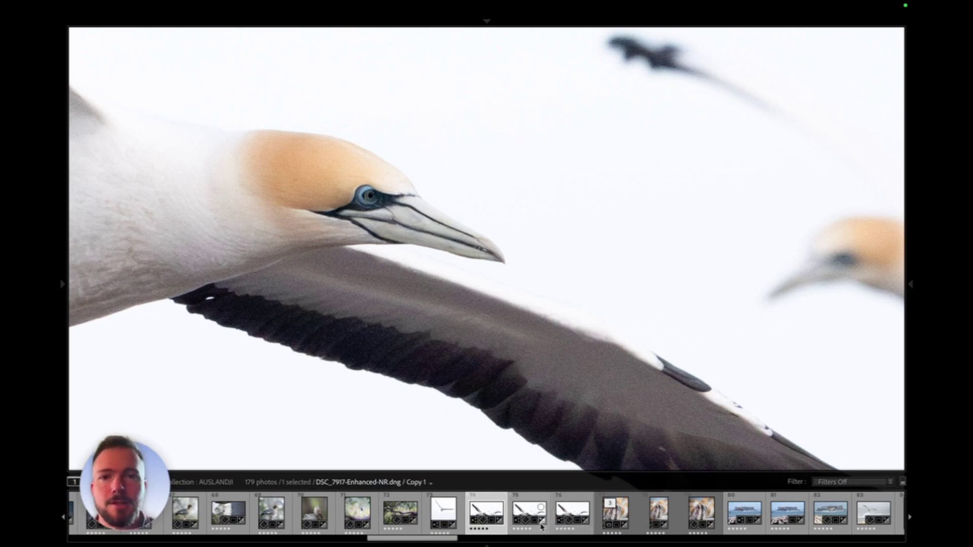
key("Right")
key("Right")
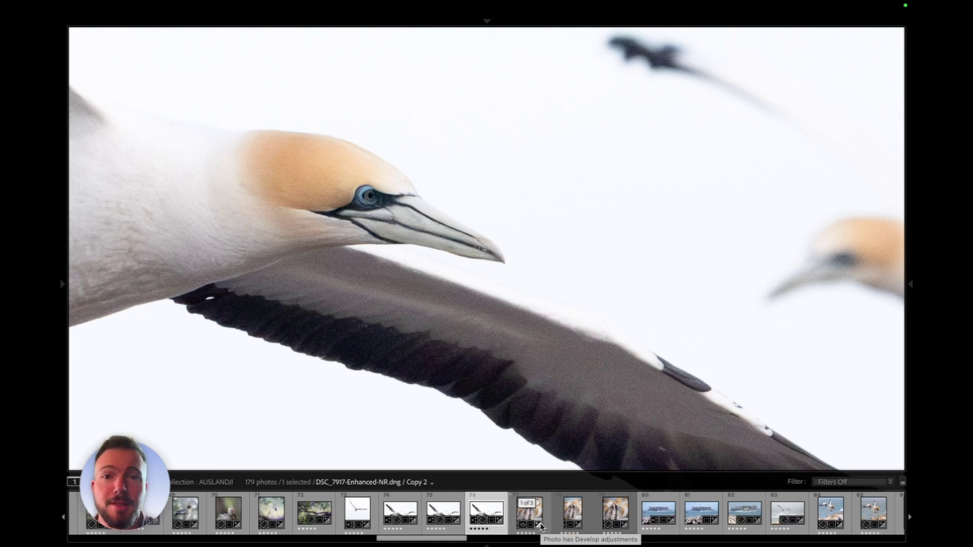
key("Right")
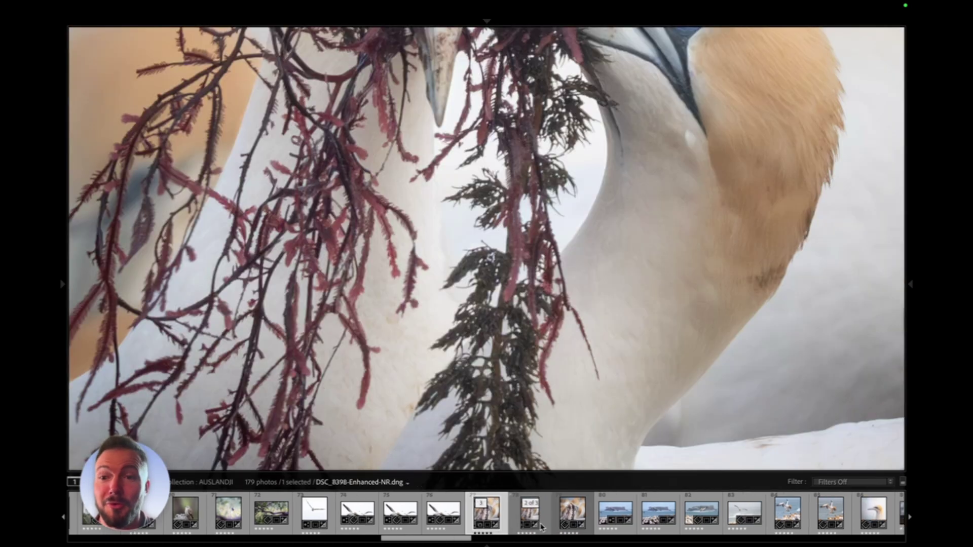
key("Left")
key("Left")
key("Left")
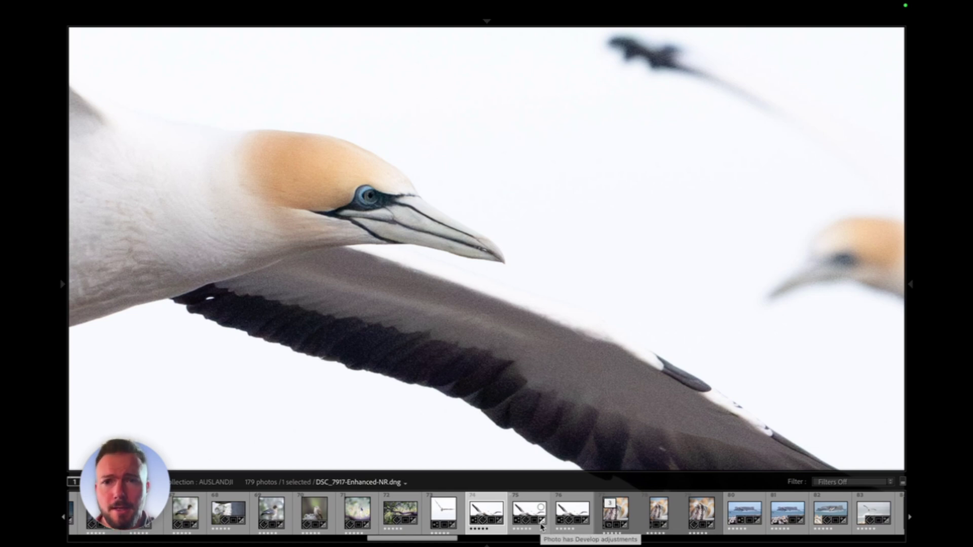
Flip back and forth twice through the three flying-bird photos, comparing the same close-up of the head and wing
key("Right")
key("Right")
key("Left")
key("Left")
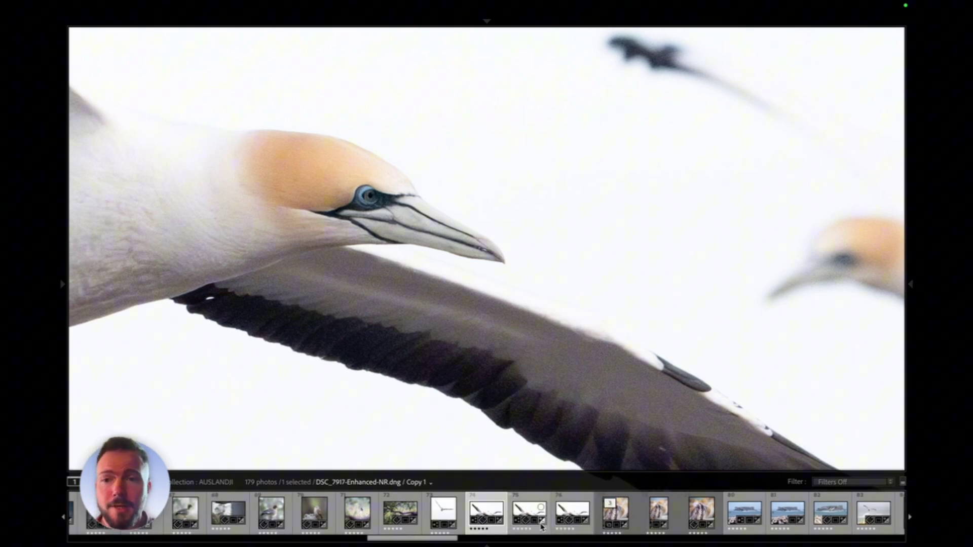
key("Right")
key("Right")
key("Left")
key("Left")
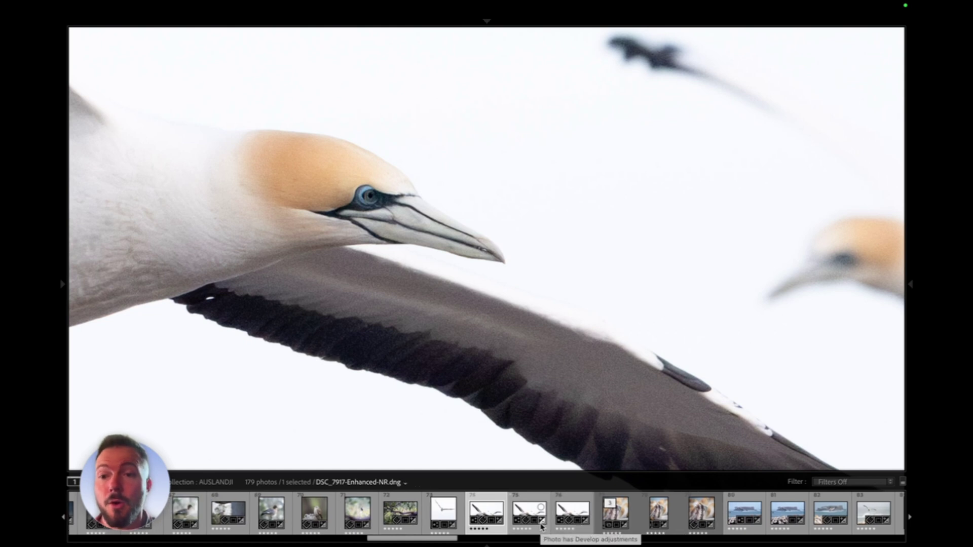
Bring up the view commands containing the Lock Zoom Position option
left_click(335, 7)
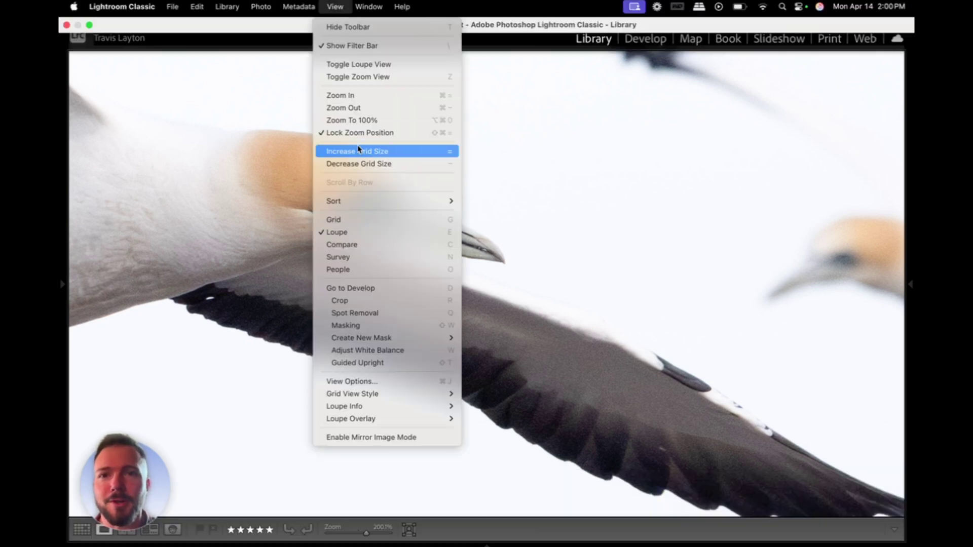